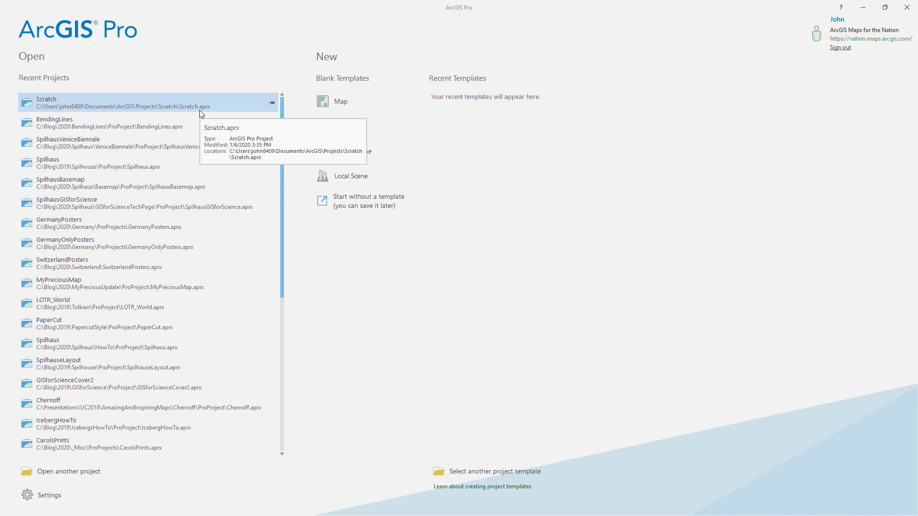
Step: Open the Scratch project from the start page's Recent Projects list
{"action": "left_click", "coordinate": [200, 111]}
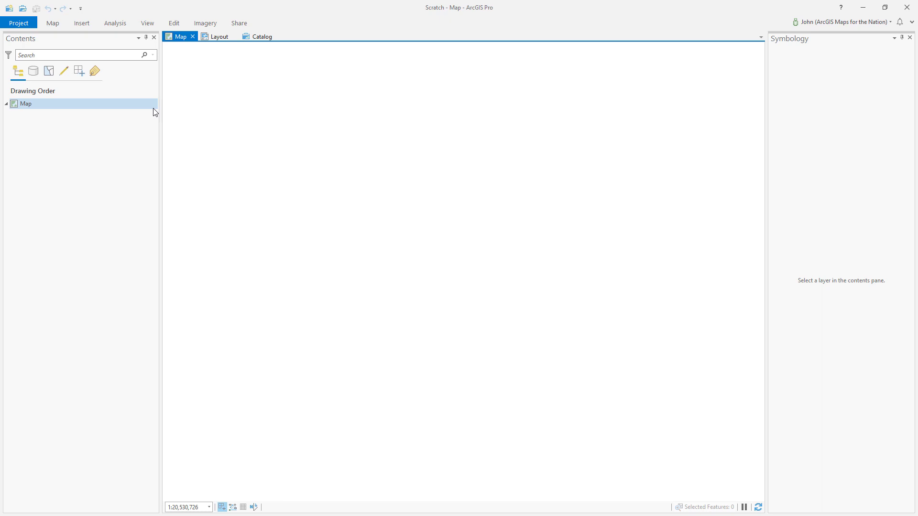
Step: Add the USA Counties (Generalized) layer to the map from a Living Atlas search for 'counties'
{"action": "right_click", "coordinate": [111, 103]}
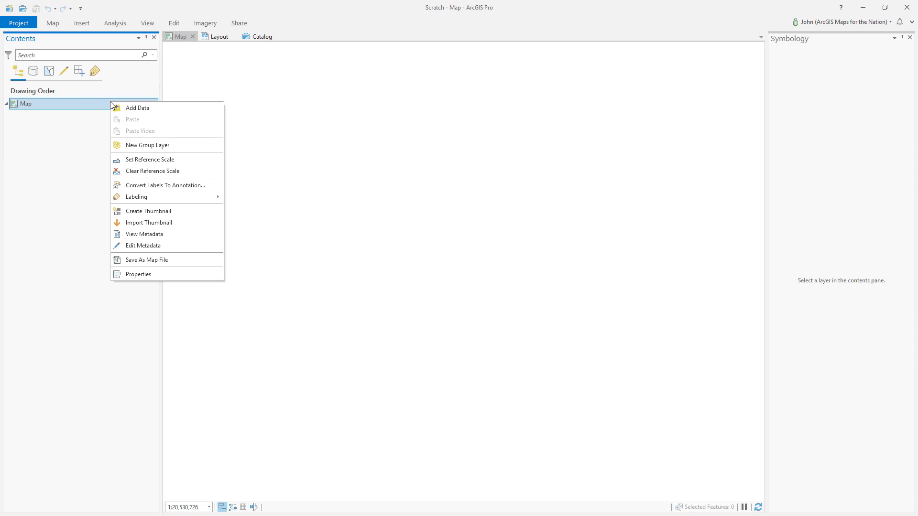
{"action": "left_click", "coordinate": [133, 108]}
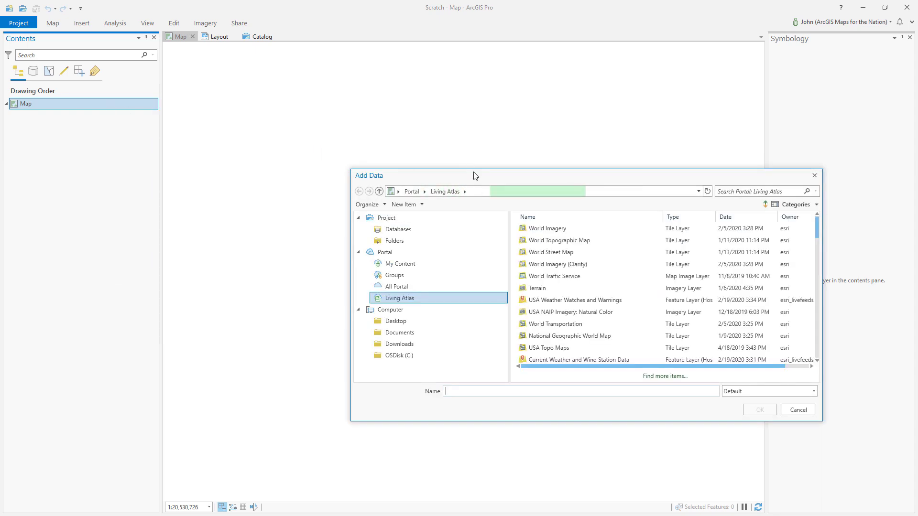
{"action": "left_click_drag", "start_coordinate": [481, 177], "coordinate": [355, 159]}
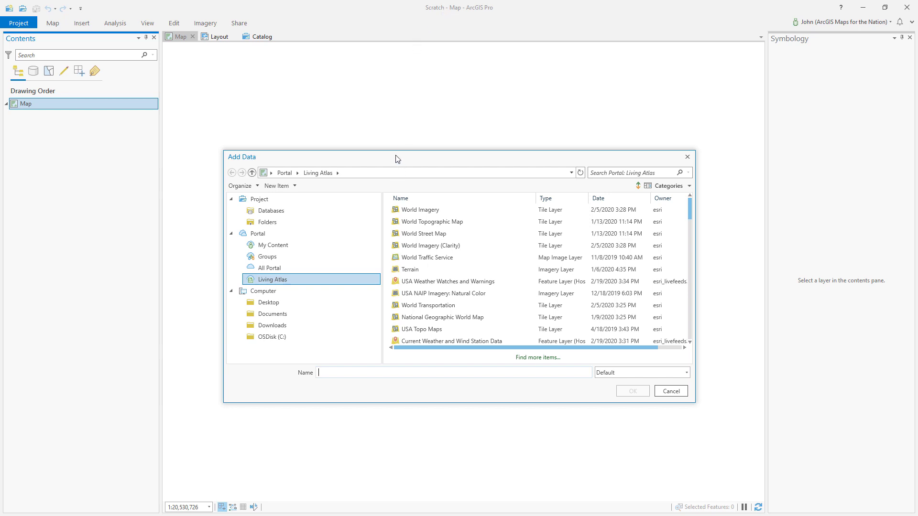
{"action": "left_click_drag", "start_coordinate": [398, 158], "coordinate": [395, 155]}
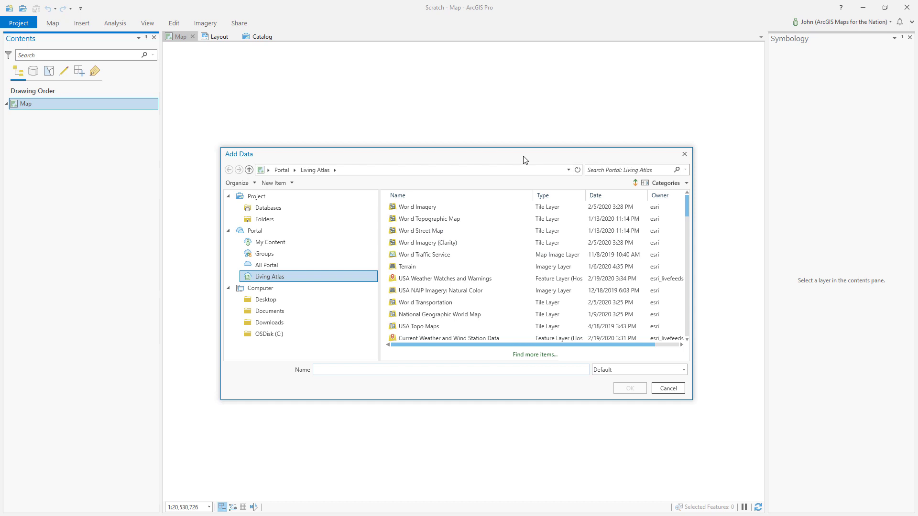
{"action": "left_click", "coordinate": [599, 171]}
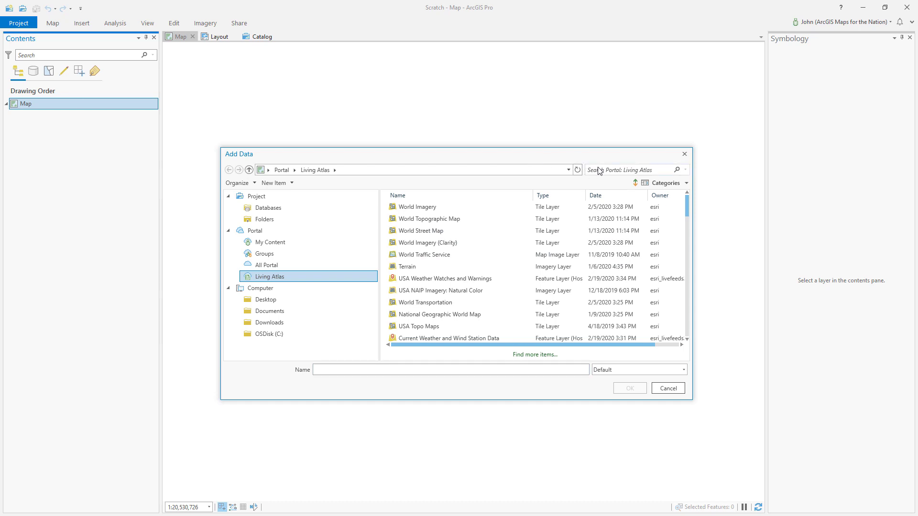
{"action": "type", "text": "counties"}
{"action": "key", "text": "Return"}
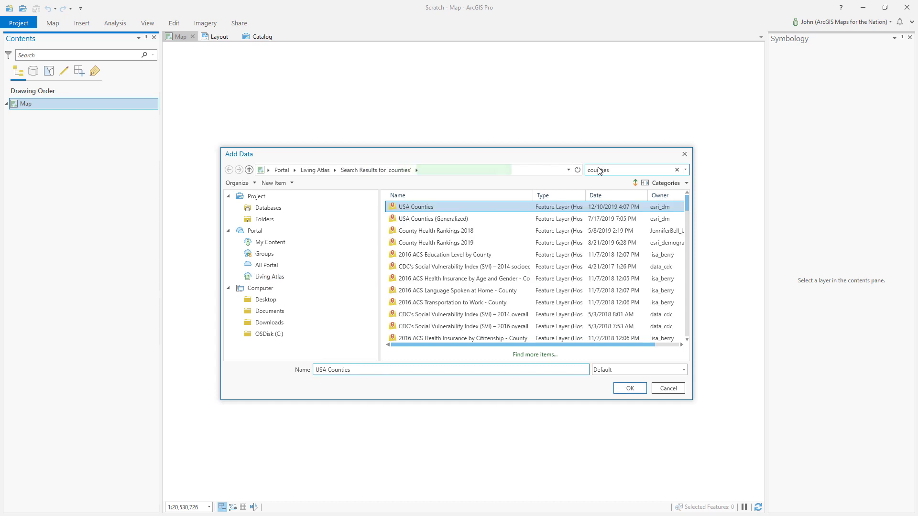
{"action": "left_click", "coordinate": [423, 220]}
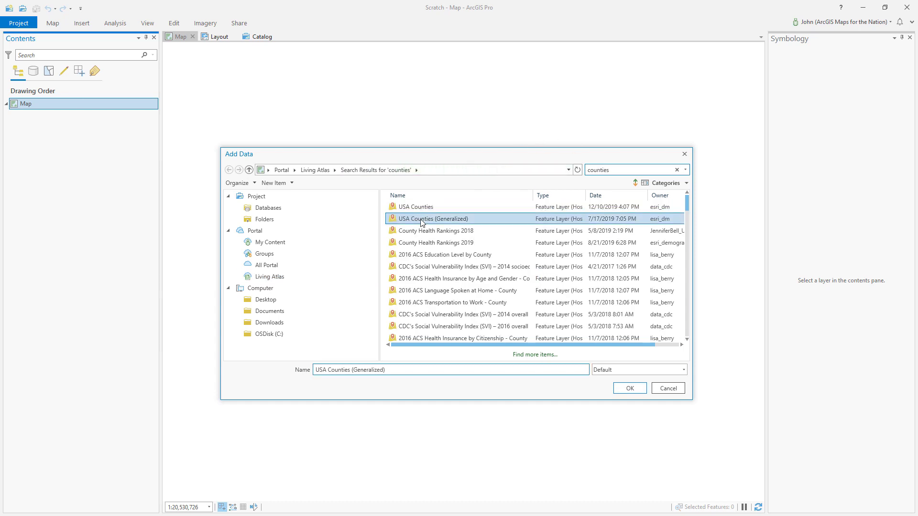
{"action": "left_click", "coordinate": [621, 390]}
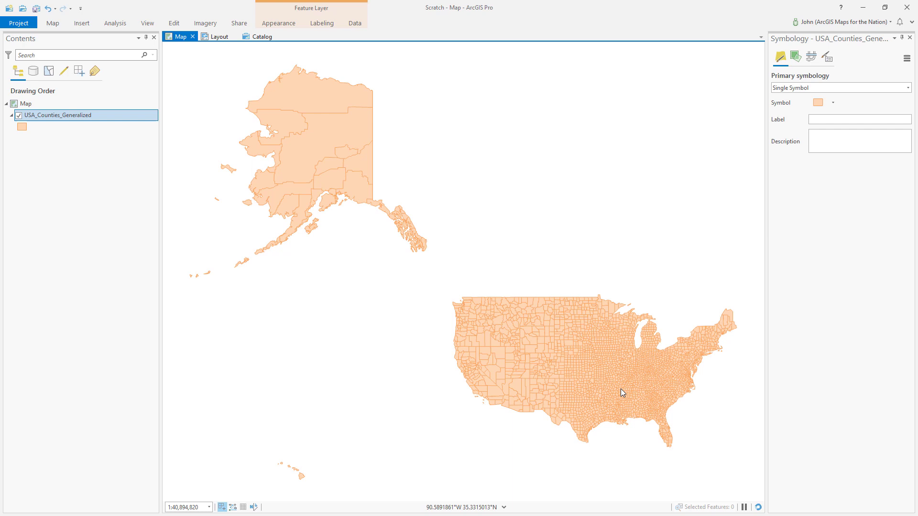
Step: Set the map's coordinate system to USA Contiguous Albers Equal Area Conic
{"action": "left_click_drag", "start_coordinate": [615, 436], "coordinate": [501, 355]}
{"action": "scroll", "coordinate": [495, 344], "scroll_direction": "up", "scroll_amount": 2}
{"action": "left_click", "coordinate": [69, 105]}
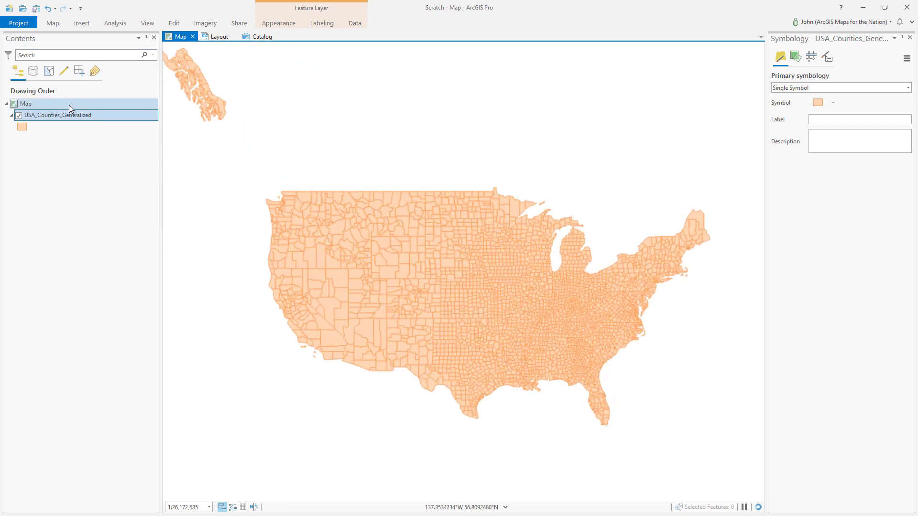
{"action": "double_click", "coordinate": [68, 104]}
{"action": "left_click", "coordinate": [316, 231]}
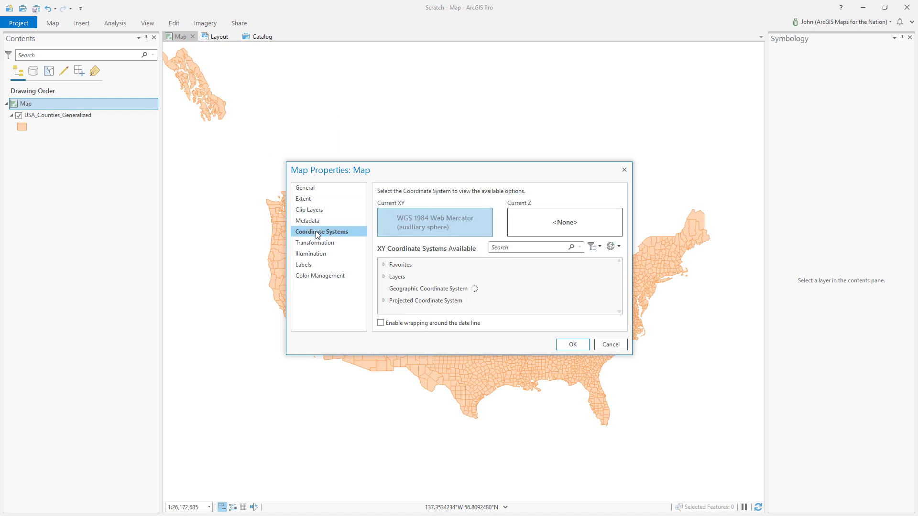
{"action": "left_click", "coordinate": [464, 295]}
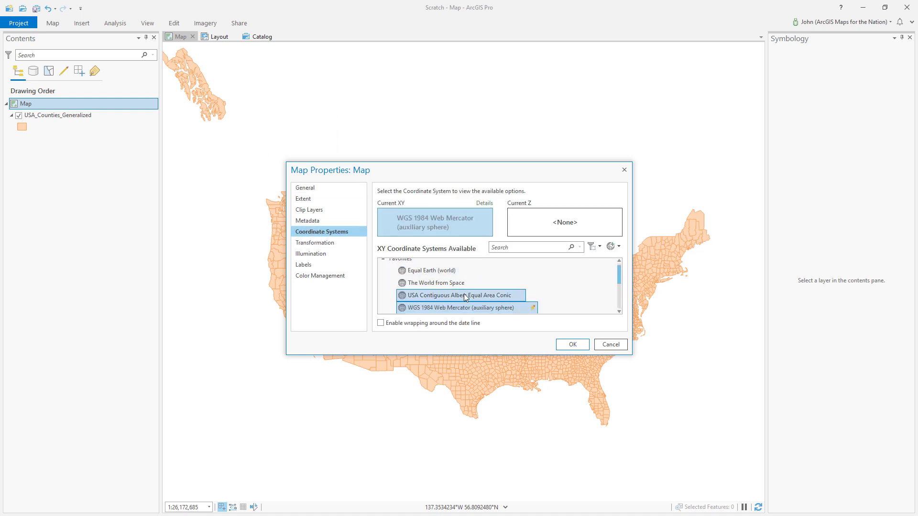
{"action": "left_click", "coordinate": [571, 345]}
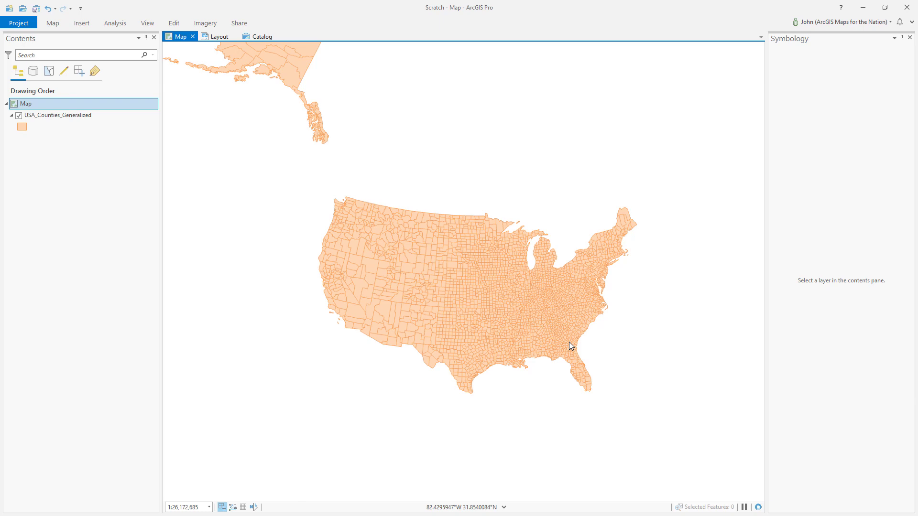
Step: Zoom in on the contiguous United States
{"action": "scroll", "coordinate": [471, 280], "scroll_direction": "up", "scroll_amount": 2}
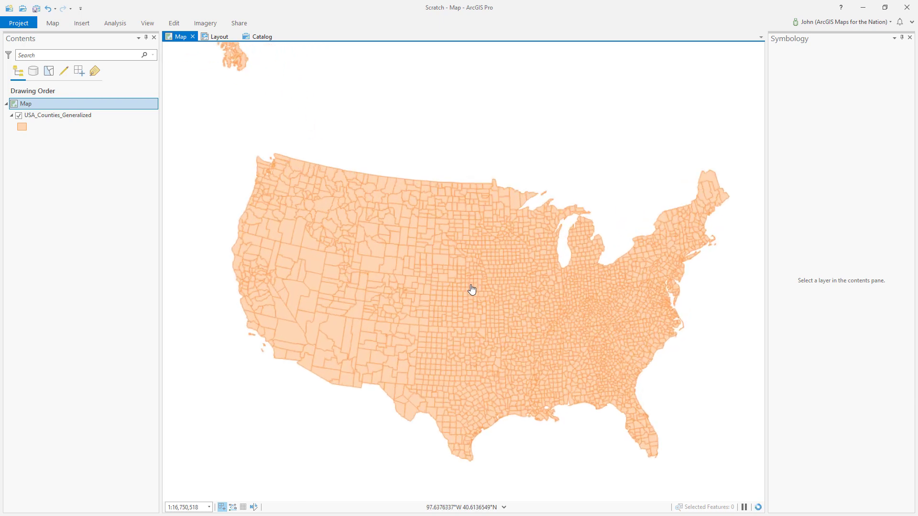
{"action": "scroll", "coordinate": [435, 340], "scroll_direction": "up", "scroll_amount": 2}
{"action": "scroll", "coordinate": [435, 340], "scroll_direction": "down", "scroll_amount": 2}
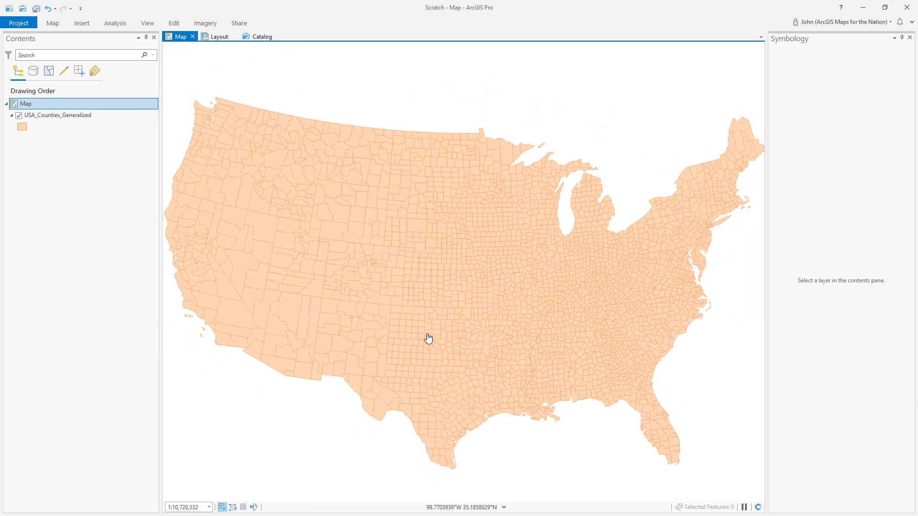
{"action": "scroll", "coordinate": [461, 332], "scroll_direction": "up", "scroll_amount": 1}
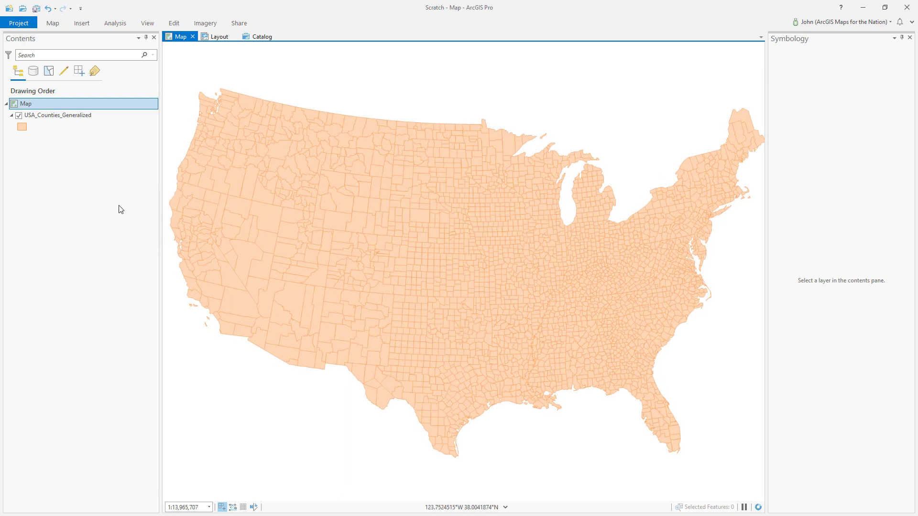
Step: Symbolize counties as Graduated Symbols by Standard Deviation with 1/2 standard deviation intervals
{"action": "left_click", "coordinate": [99, 115]}
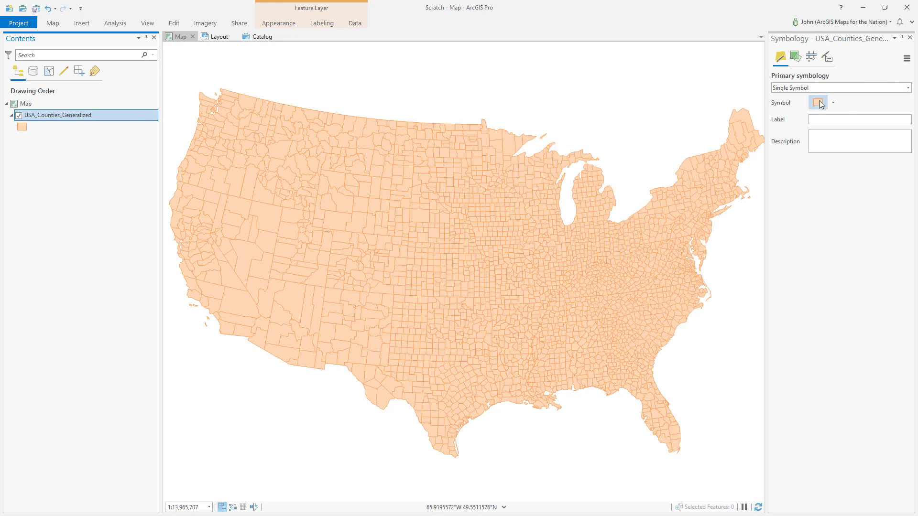
{"action": "left_click", "coordinate": [908, 87]}
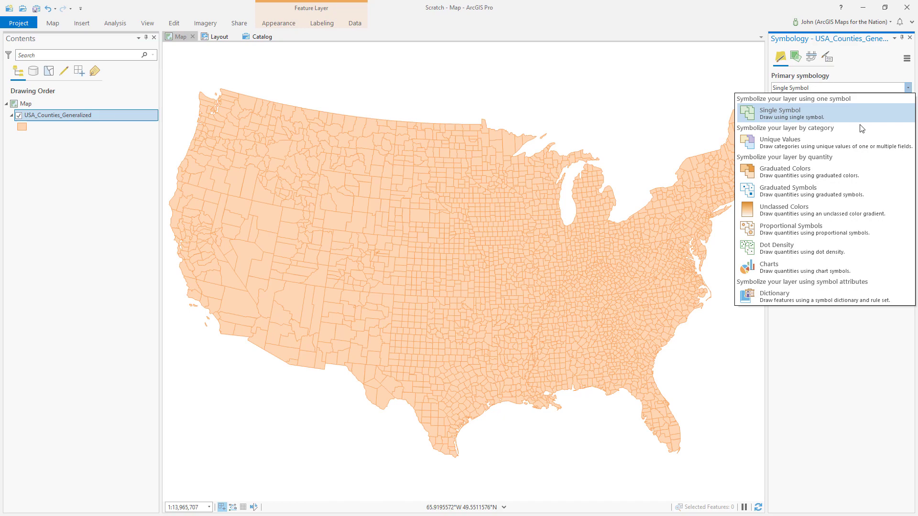
{"action": "left_click", "coordinate": [796, 189]}
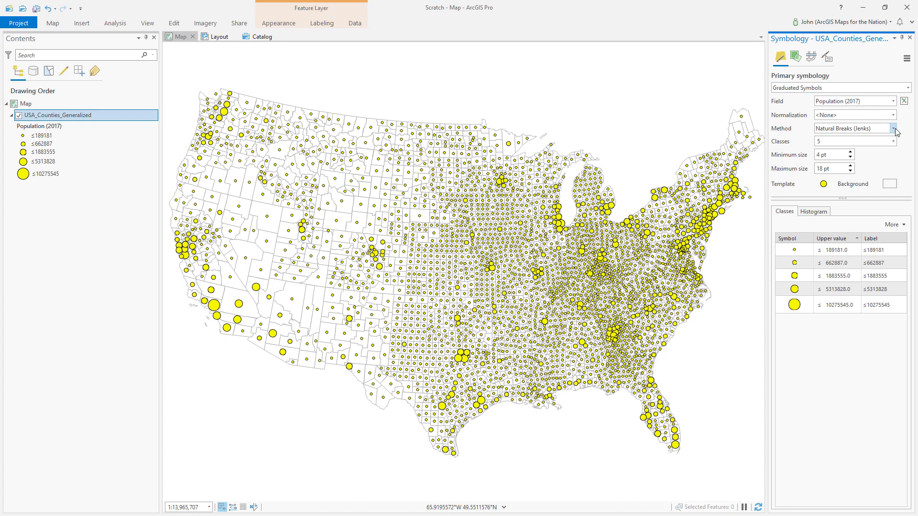
{"action": "left_click", "coordinate": [894, 128]}
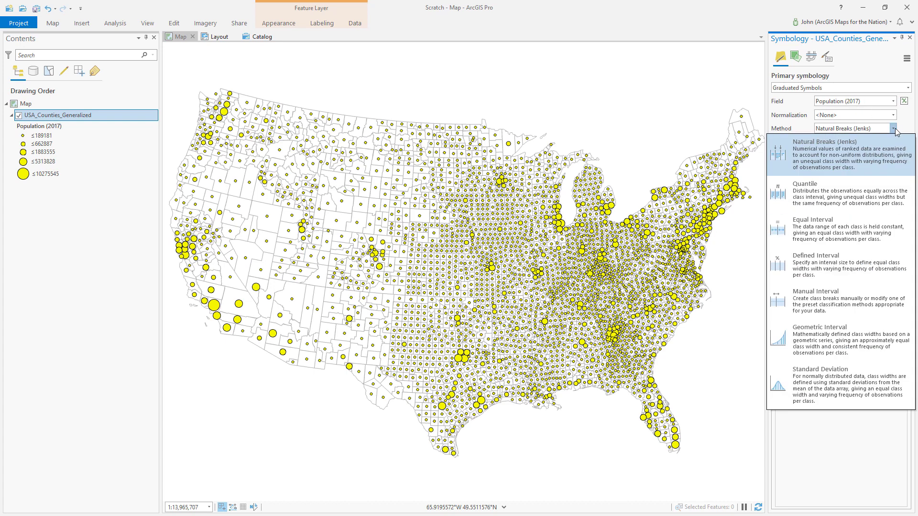
{"action": "left_click", "coordinate": [810, 385]}
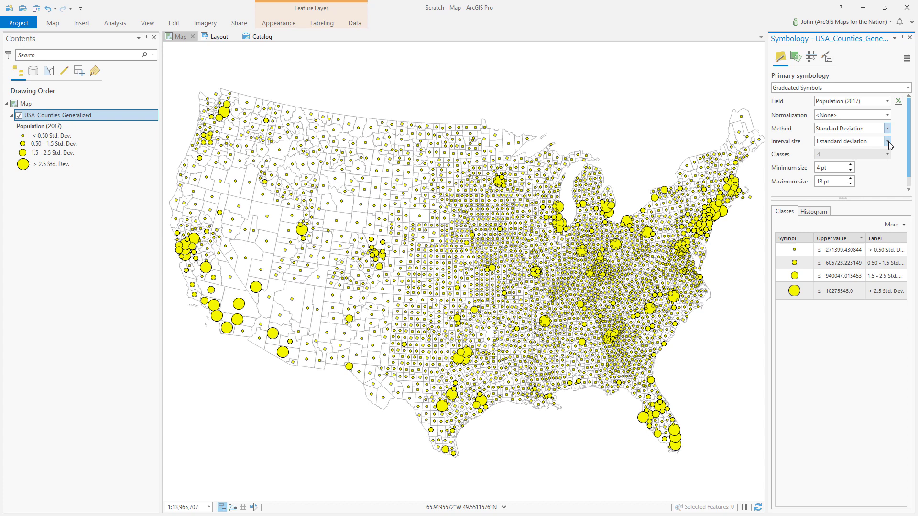
{"action": "left_click", "coordinate": [888, 142]}
{"action": "left_click", "coordinate": [862, 154]}
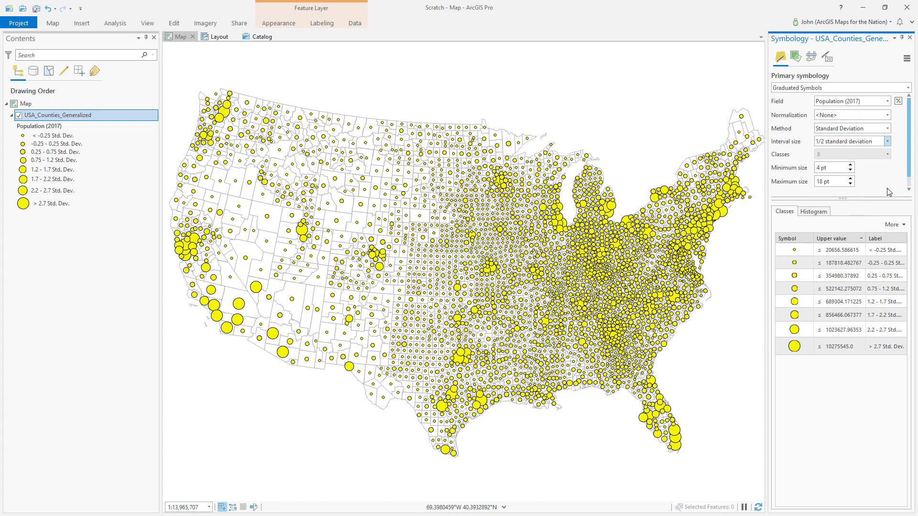
{"action": "left_click_drag", "start_coordinate": [910, 174], "coordinate": [910, 187]}
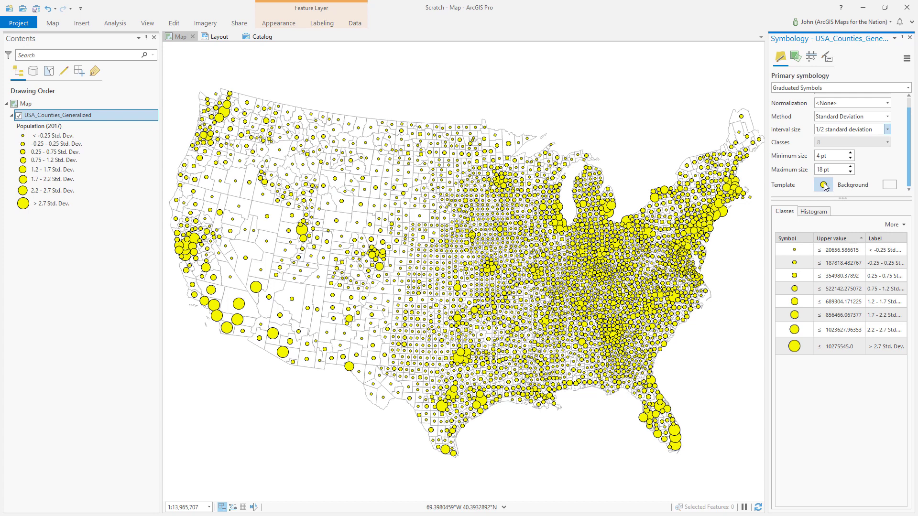
Step: Set the background symbol's solid stroke outline color to Gray 10%
{"action": "left_click", "coordinate": [890, 187]}
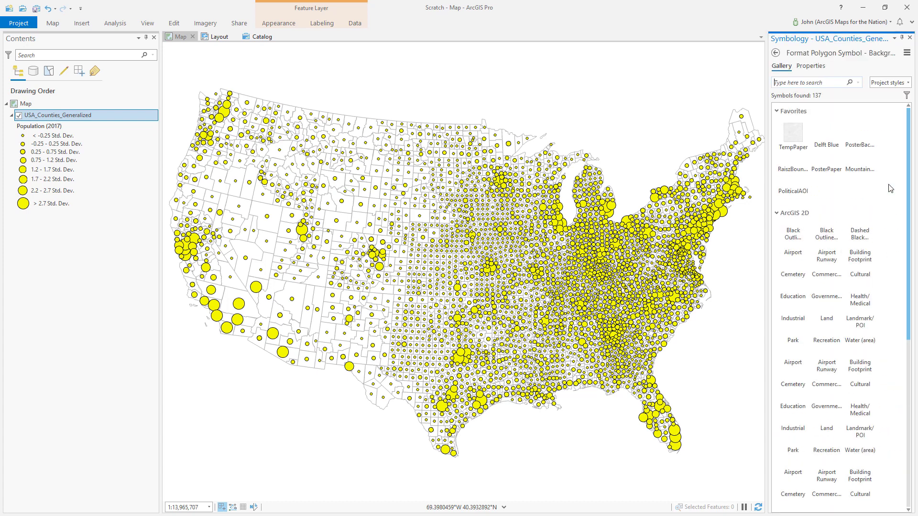
{"action": "left_click", "coordinate": [813, 67]}
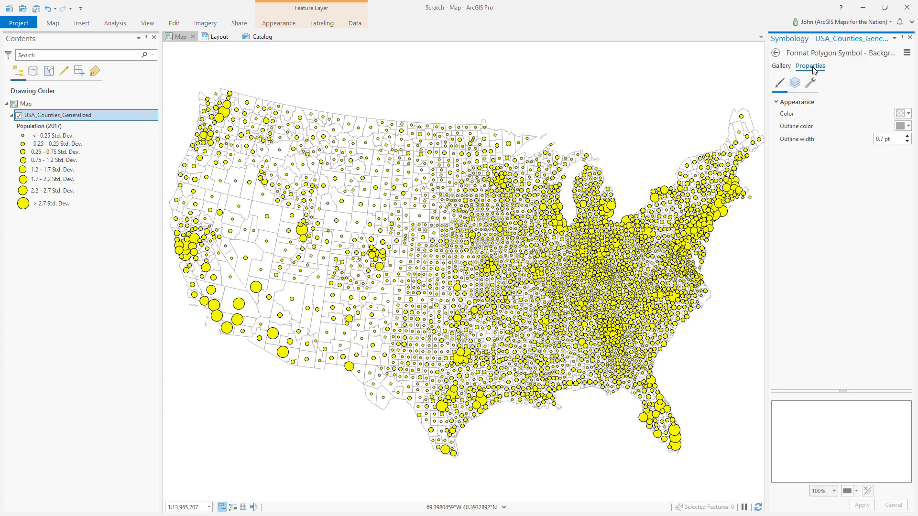
{"action": "left_click", "coordinate": [796, 85]}
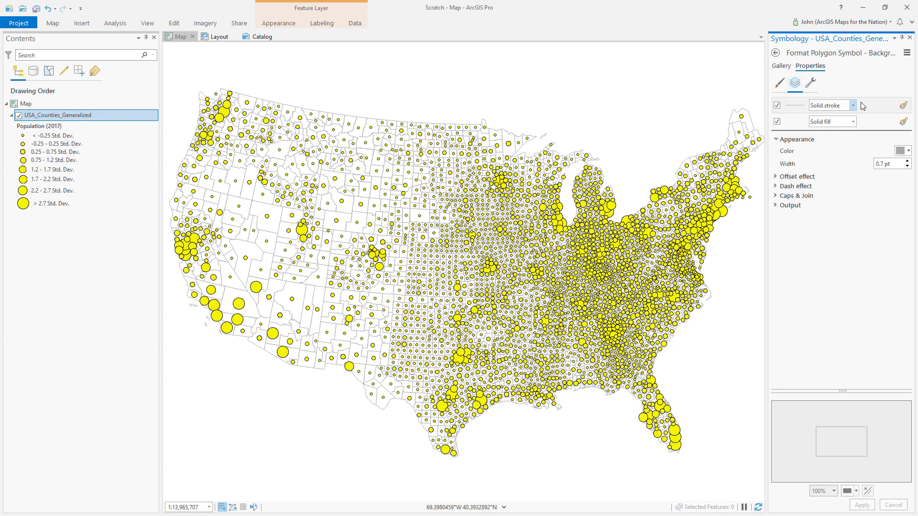
{"action": "left_click", "coordinate": [879, 107]}
{"action": "left_click", "coordinate": [903, 150]}
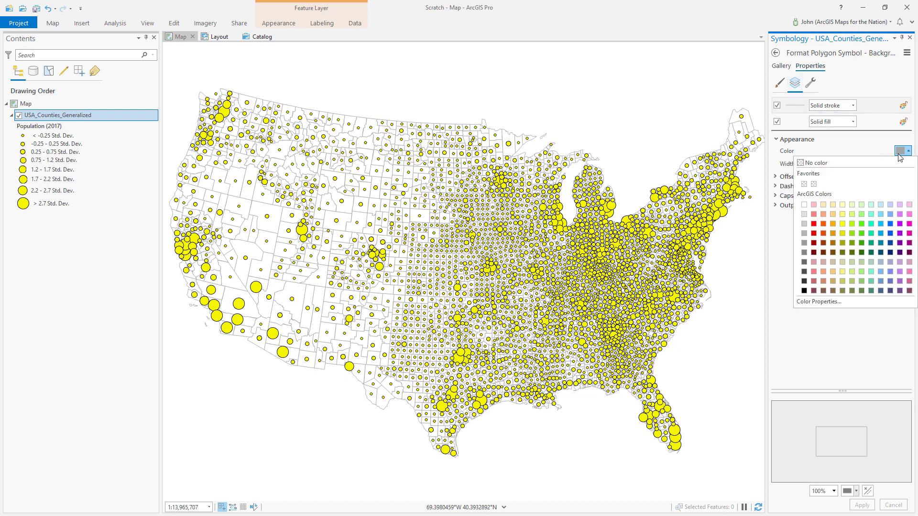
{"action": "left_click", "coordinate": [804, 214]}
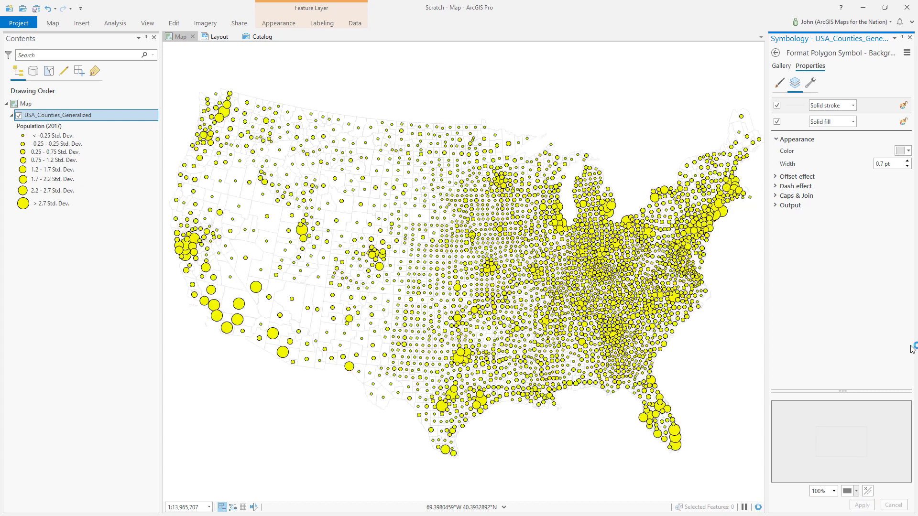
{"action": "left_click", "coordinate": [776, 53]}
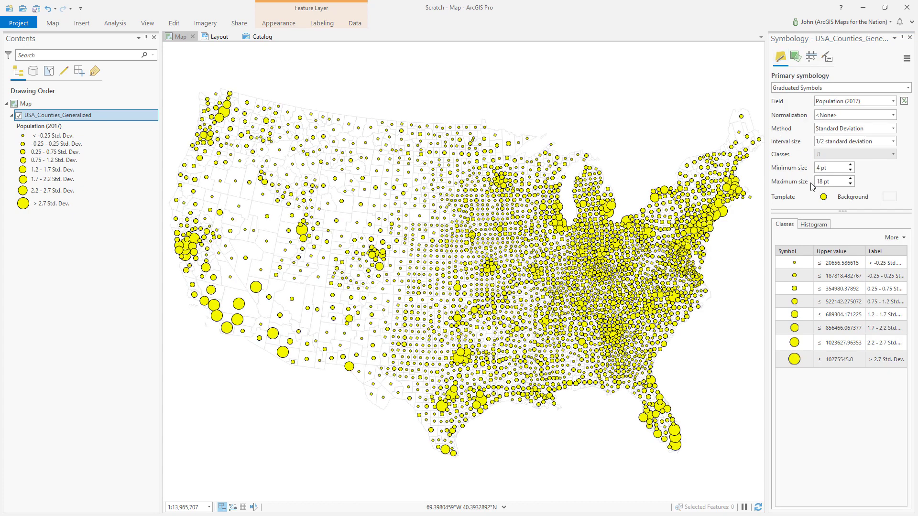
Step: Change the symbol's marker layer to a Picture marker with Picture quality
{"action": "left_click", "coordinate": [824, 197]}
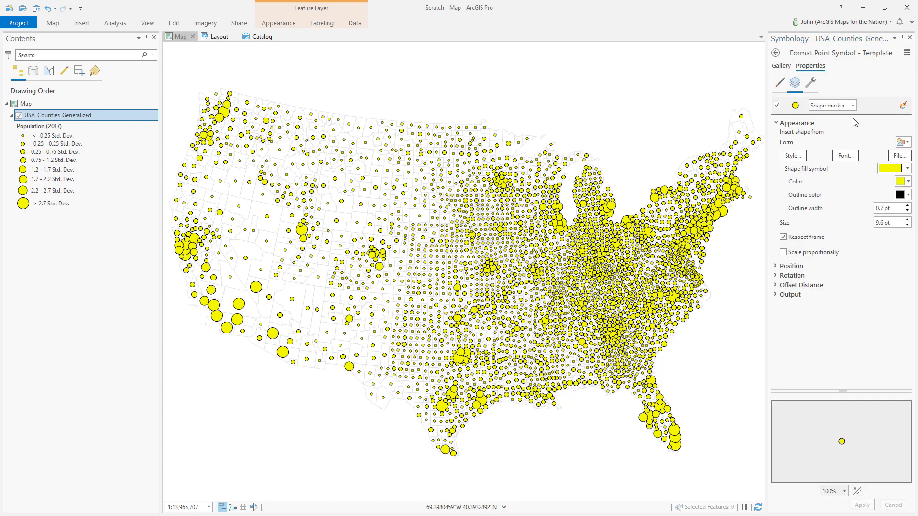
{"action": "left_click", "coordinate": [868, 106]}
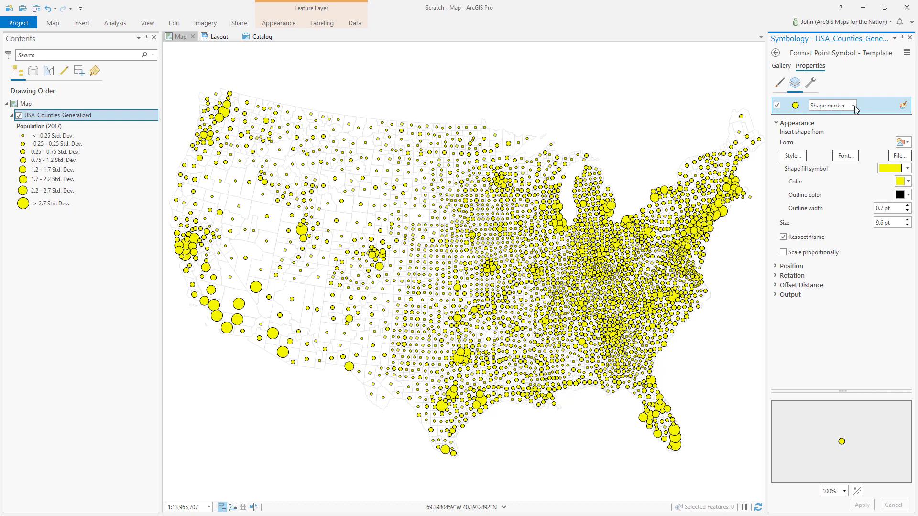
{"action": "left_click", "coordinate": [853, 106]}
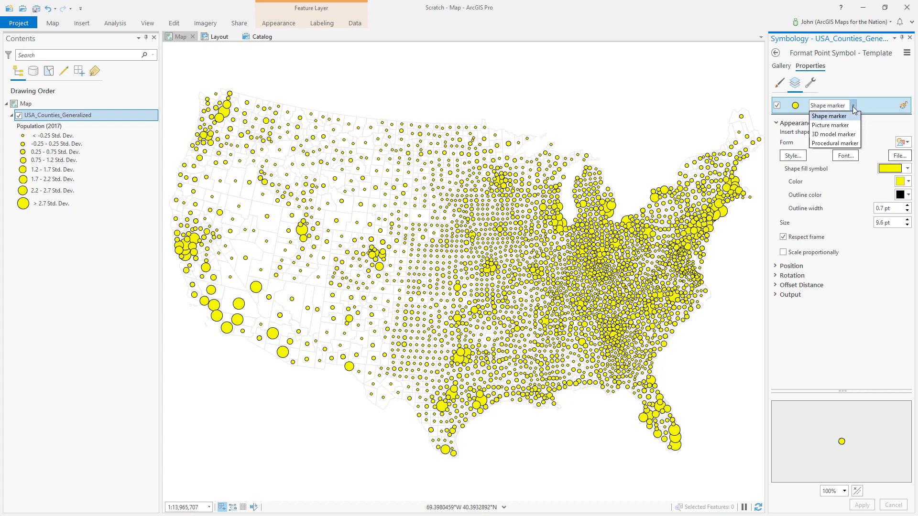
{"action": "left_click", "coordinate": [826, 126]}
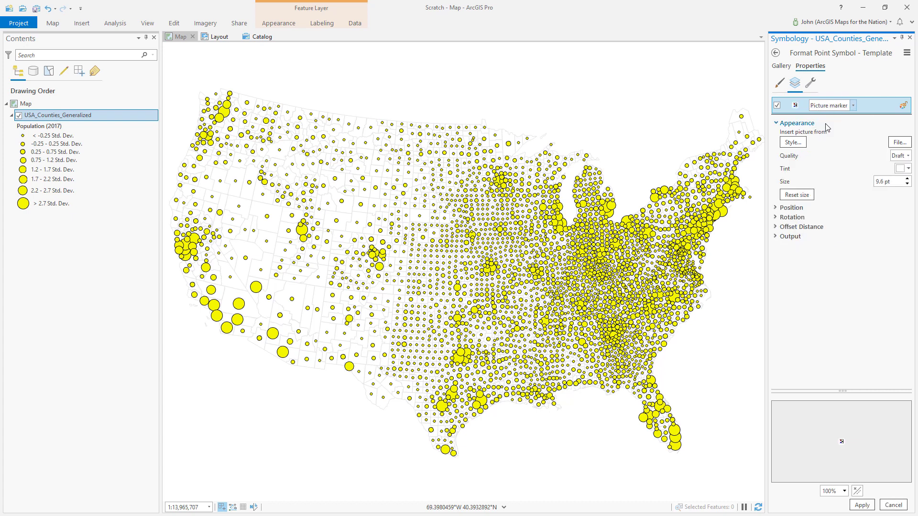
{"action": "left_click", "coordinate": [901, 156]}
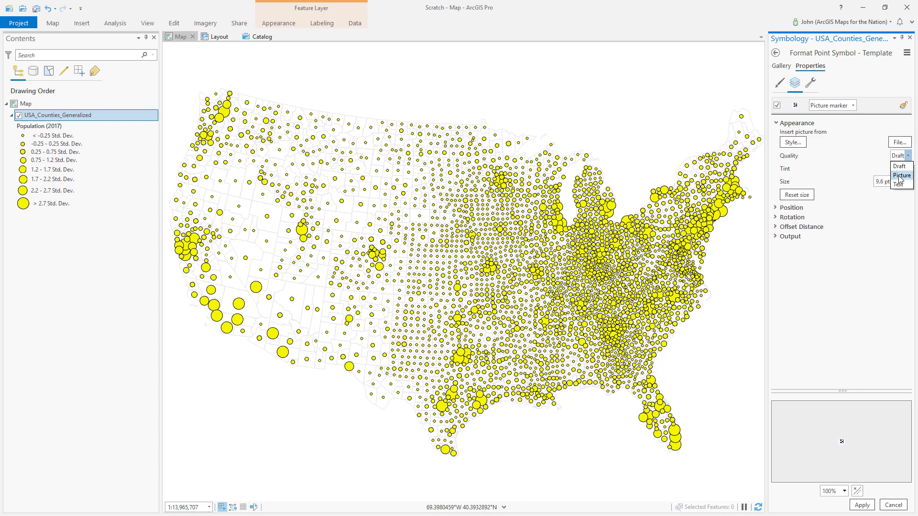
{"action": "left_click", "coordinate": [900, 176]}
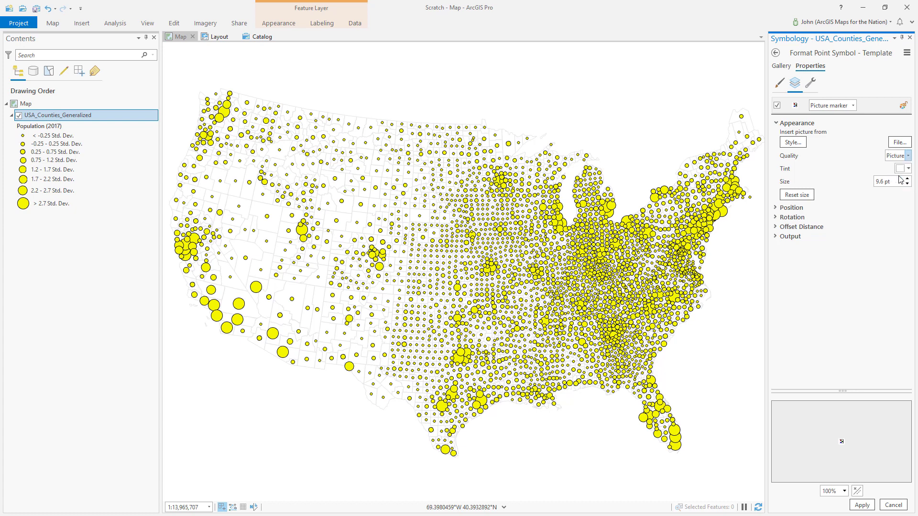
Step: Browse to and select PaintDropGreen.png as the marker image
{"action": "left_click", "coordinate": [900, 143]}
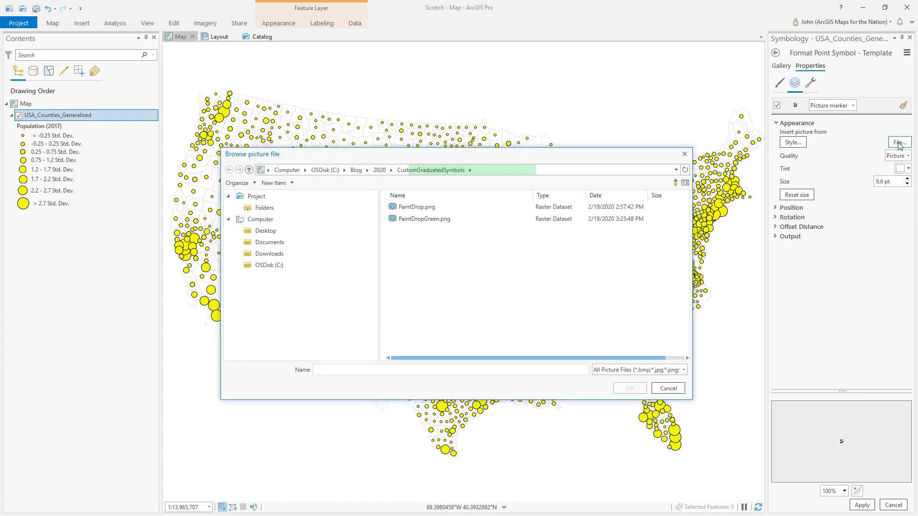
{"action": "left_click", "coordinate": [413, 220]}
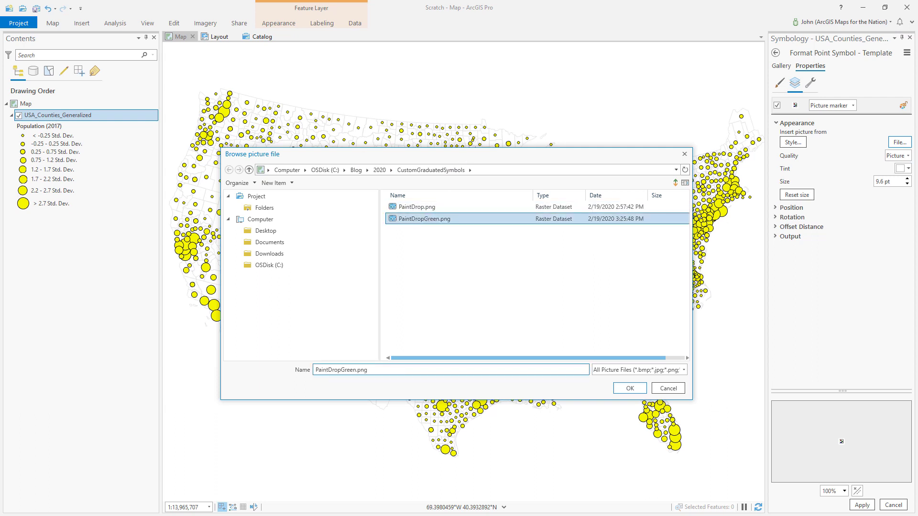
{"action": "left_click_drag", "start_coordinate": [0, 102], "coordinate": [356, 99]}
Step: Compare PaintDrop.png with PaintDropGreen.png, then confirm PaintDropGreen.png as the marker picture
{"action": "left_click", "coordinate": [405, 222]}
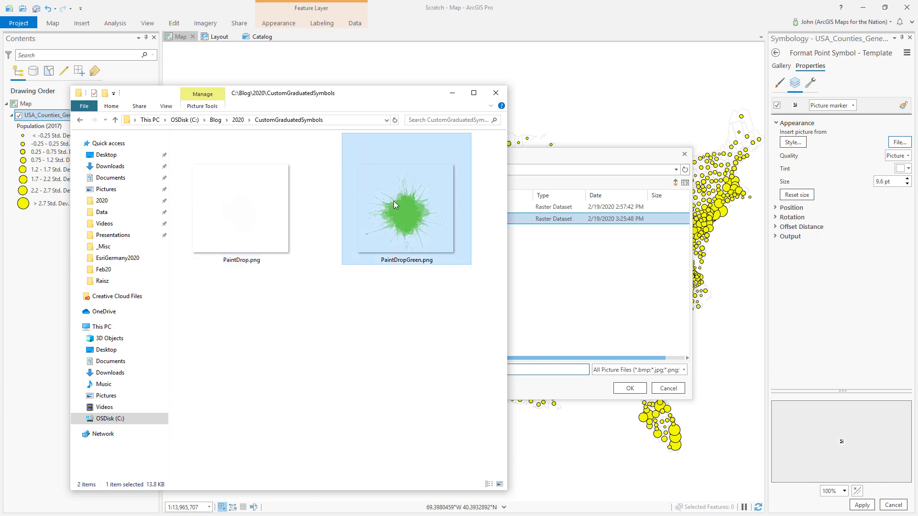
{"action": "left_click", "coordinate": [233, 237]}
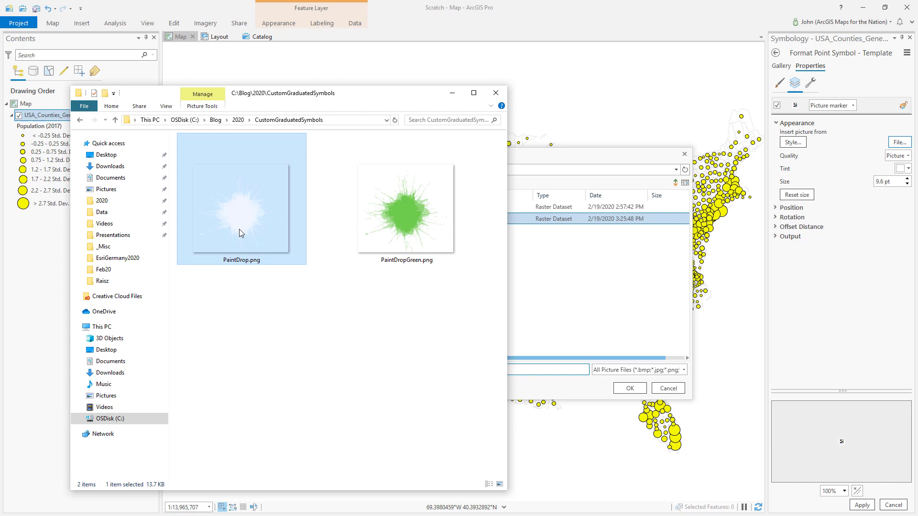
{"action": "left_click", "coordinate": [406, 223]}
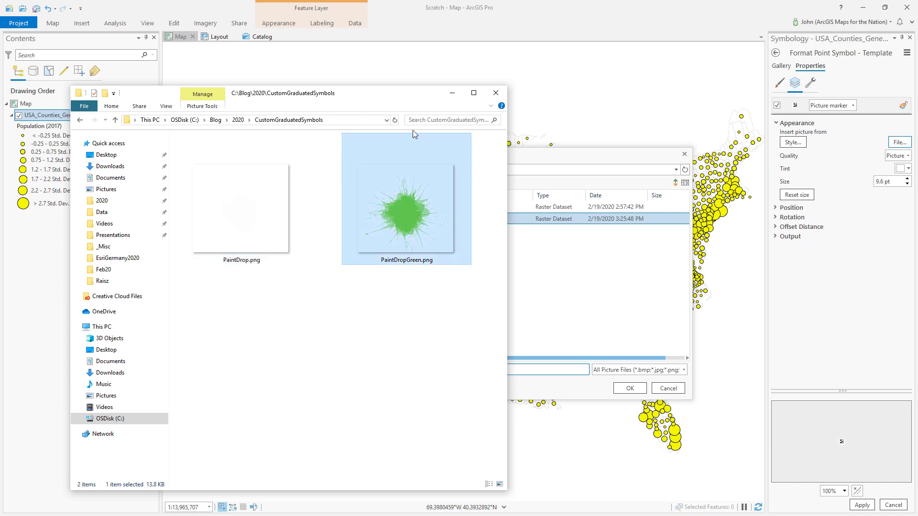
{"action": "left_click_drag", "start_coordinate": [397, 97], "coordinate": [0, 96]}
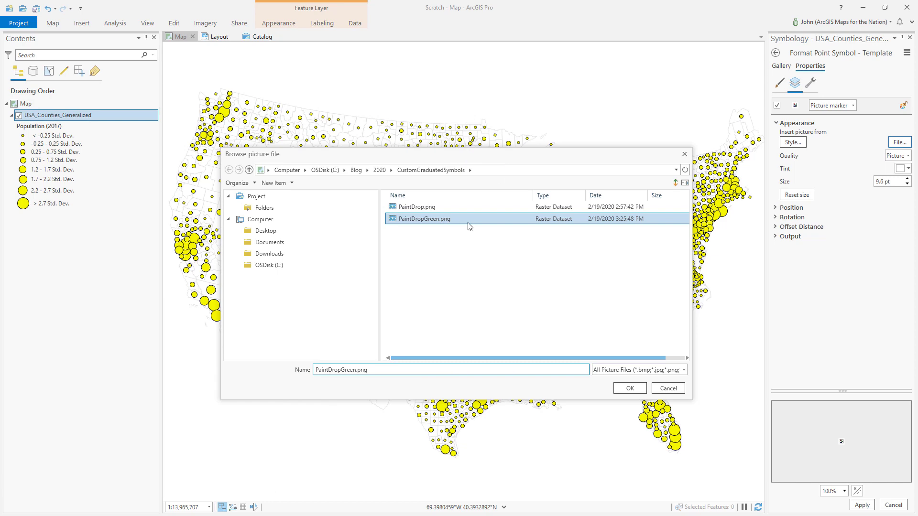
{"action": "left_click", "coordinate": [630, 389]}
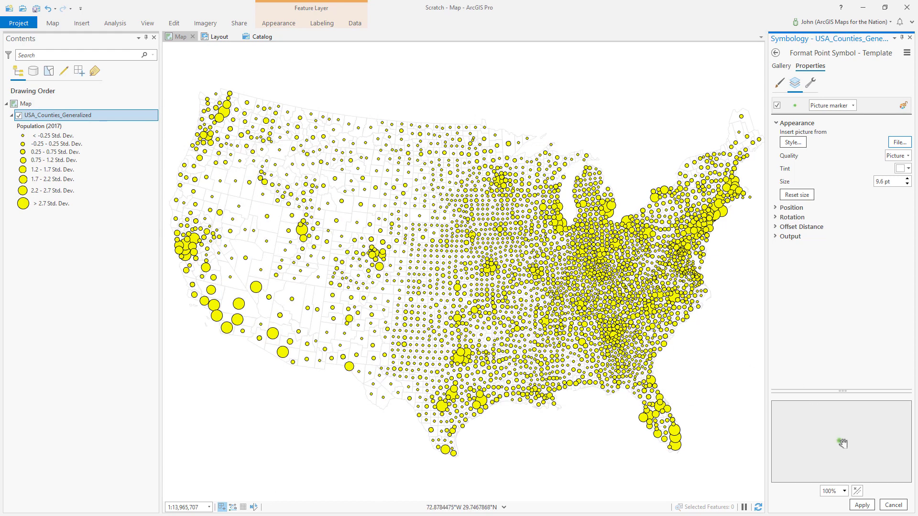
Step: Inspect the green splat preview and apply the picture marker to all county symbols
{"action": "scroll", "coordinate": [838, 441], "scroll_direction": "up", "scroll_amount": 5}
{"action": "scroll", "coordinate": [819, 428], "scroll_direction": "up", "scroll_amount": 1}
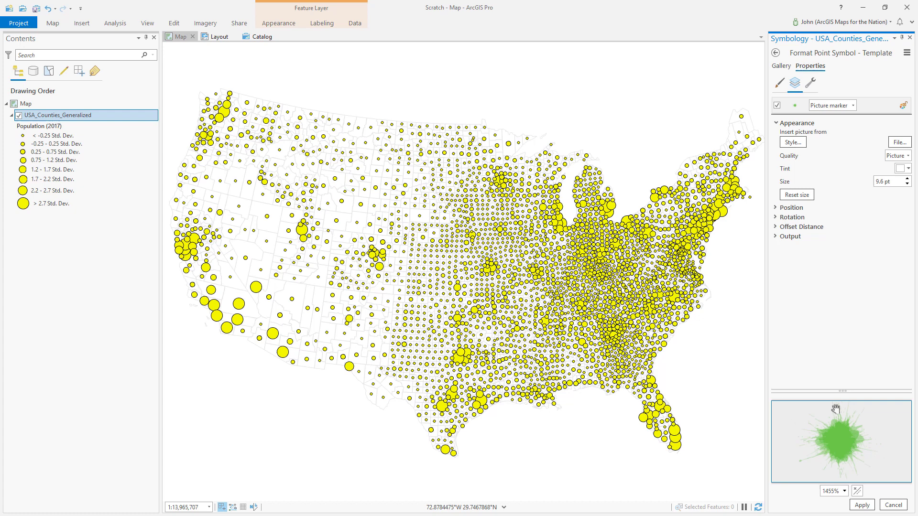
{"action": "left_click", "coordinate": [861, 506]}
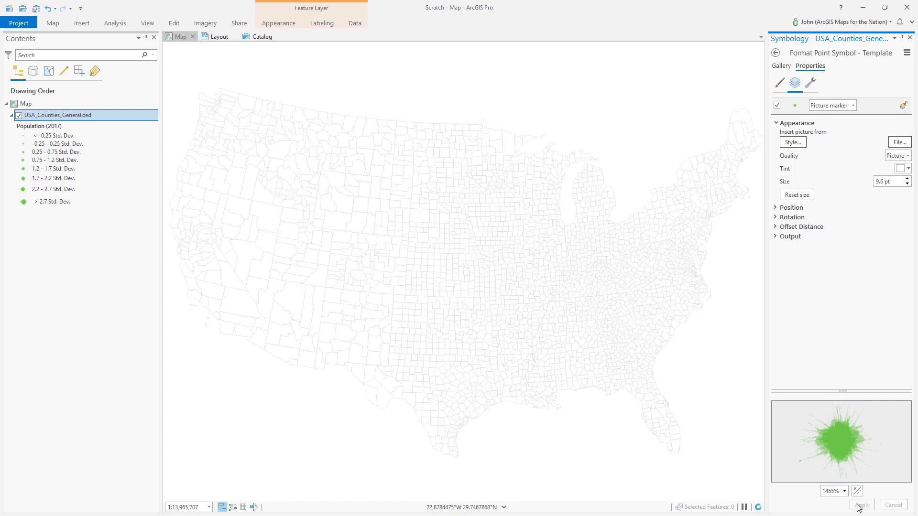
Step: Set the graduated symbol size range to 10 pt minimum and 100 pt maximum
{"action": "left_click", "coordinate": [776, 53]}
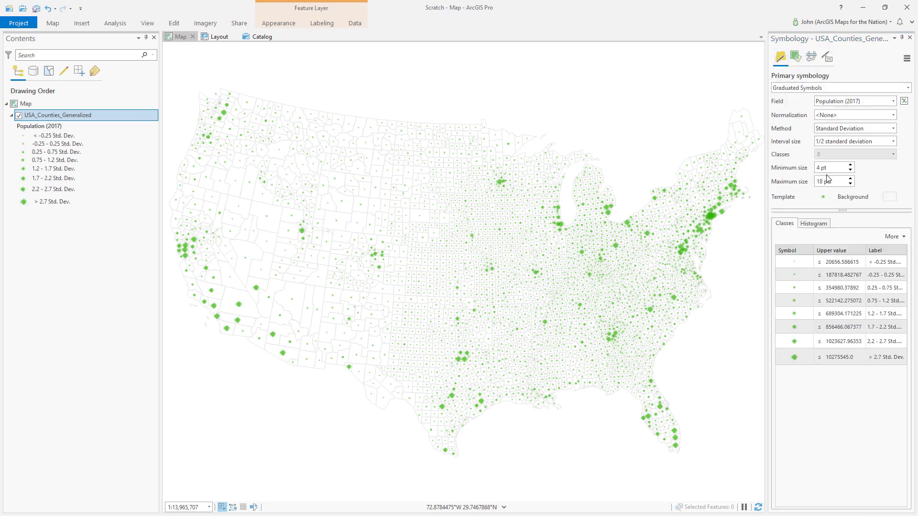
{"action": "left_click_drag", "start_coordinate": [831, 182], "coordinate": [805, 185]}
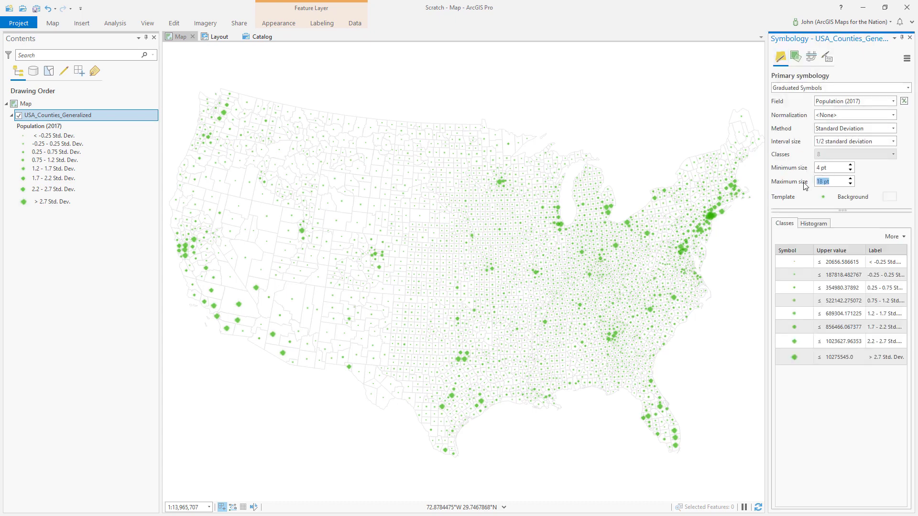
{"action": "left_click_drag", "start_coordinate": [834, 168], "coordinate": [778, 177]}
{"action": "type", "text": "10"}
{"action": "key", "text": "Tab"}
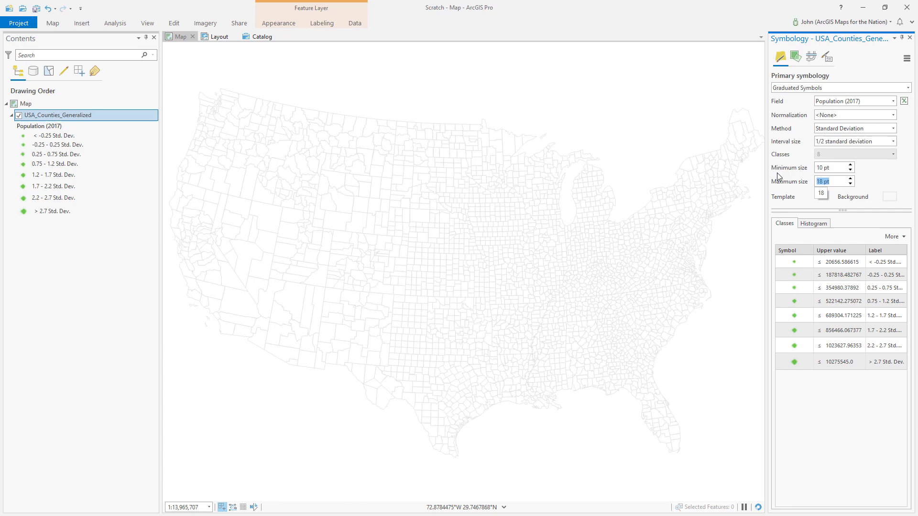
{"action": "type", "text": "100"}
{"action": "key", "text": "Tab"}
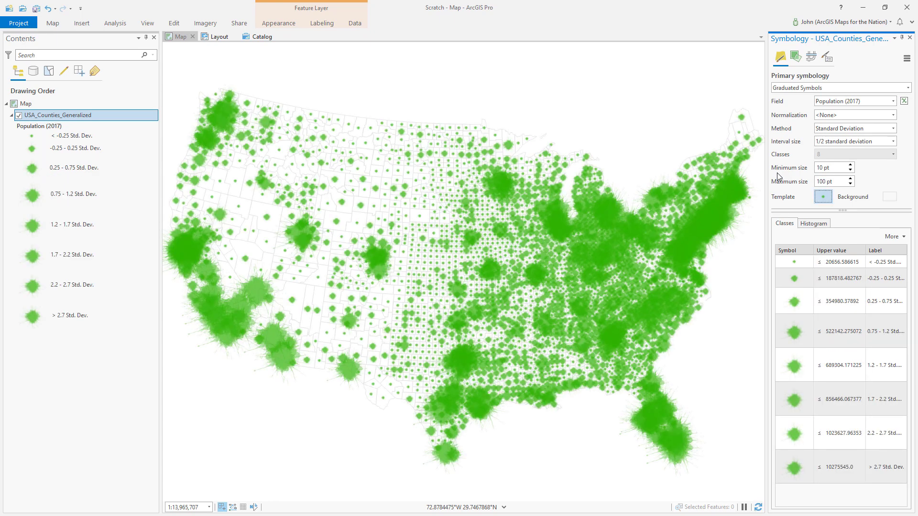
{"action": "scroll", "coordinate": [715, 217], "scroll_direction": "up", "scroll_amount": 3}
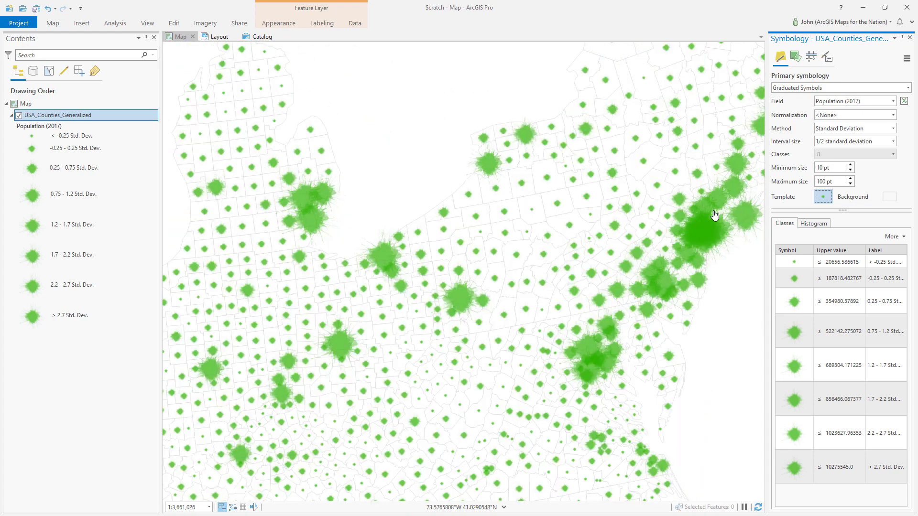
{"action": "scroll", "coordinate": [715, 216], "scroll_direction": "down", "scroll_amount": 3}
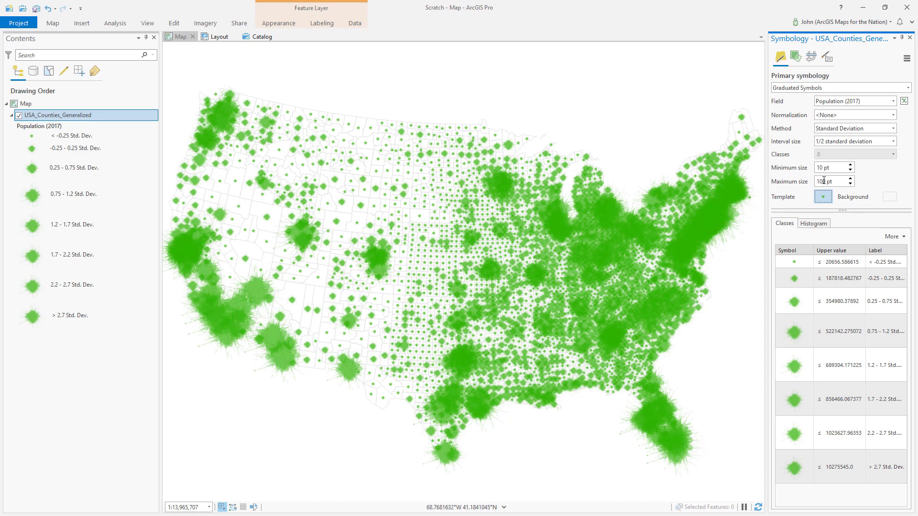
Step: Lower the maximum symbol size to 80 pt, then 60 pt, and zoom into the Midwest
{"action": "left_click_drag", "start_coordinate": [824, 180], "coordinate": [785, 189]}
{"action": "type", "text": "8"}
{"action": "key", "text": "Tab"}
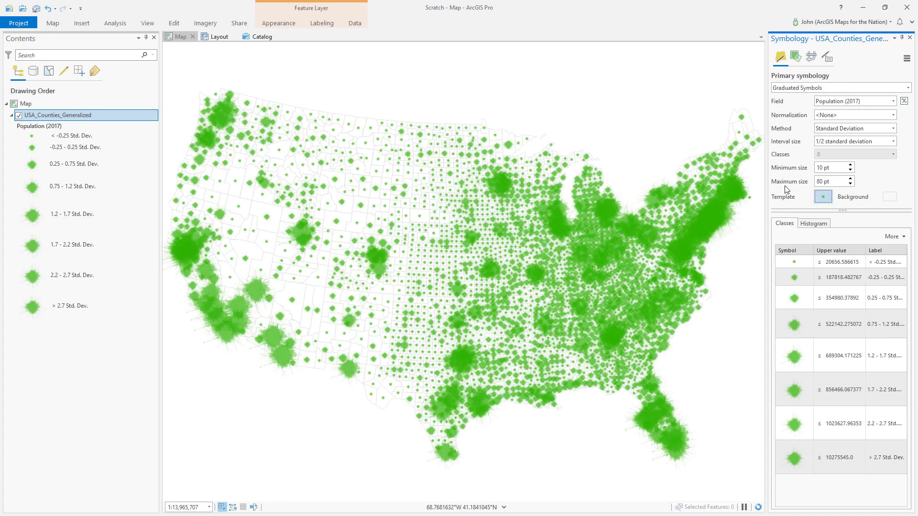
{"action": "left_click_drag", "start_coordinate": [820, 181], "coordinate": [805, 186]}
{"action": "type", "text": "6"}
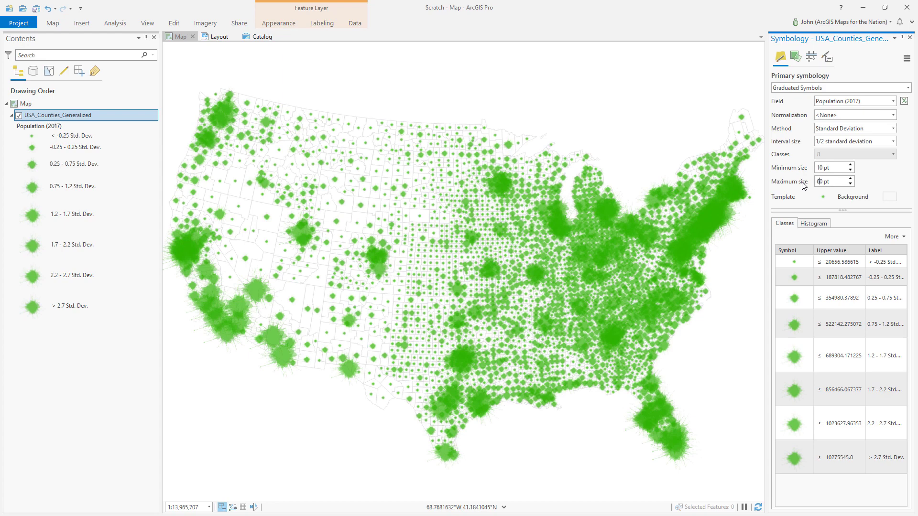
{"action": "key", "text": "Tab"}
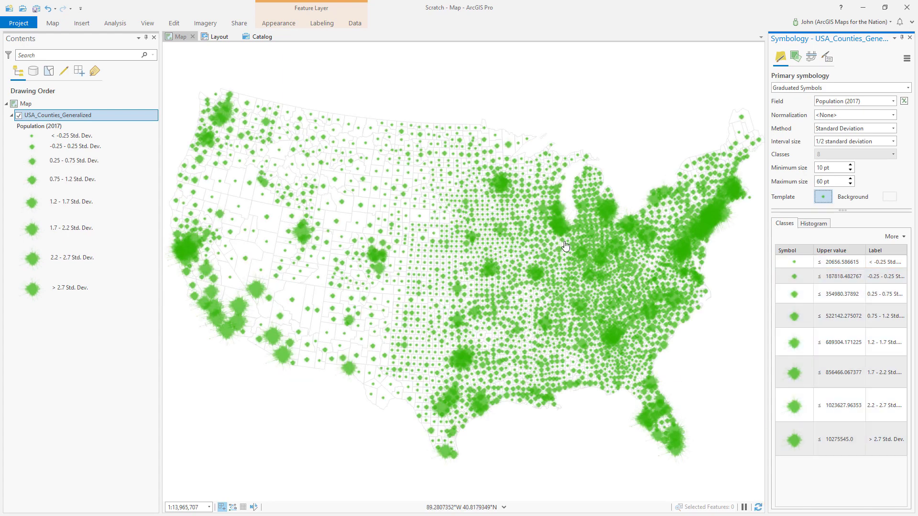
{"action": "scroll", "coordinate": [565, 246], "scroll_direction": "up", "scroll_amount": 3}
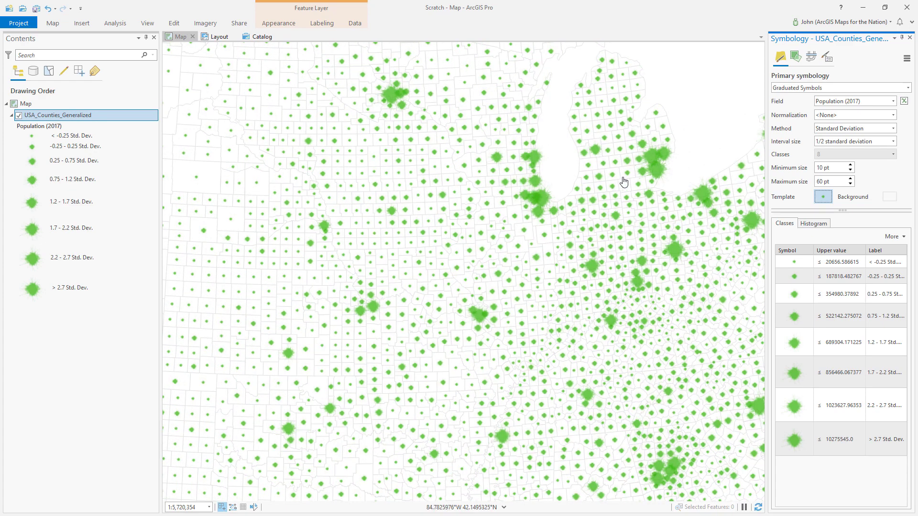
Step: Make each splatter symbol rotate randomly between 0° and 360°
{"action": "left_click", "coordinate": [795, 57]}
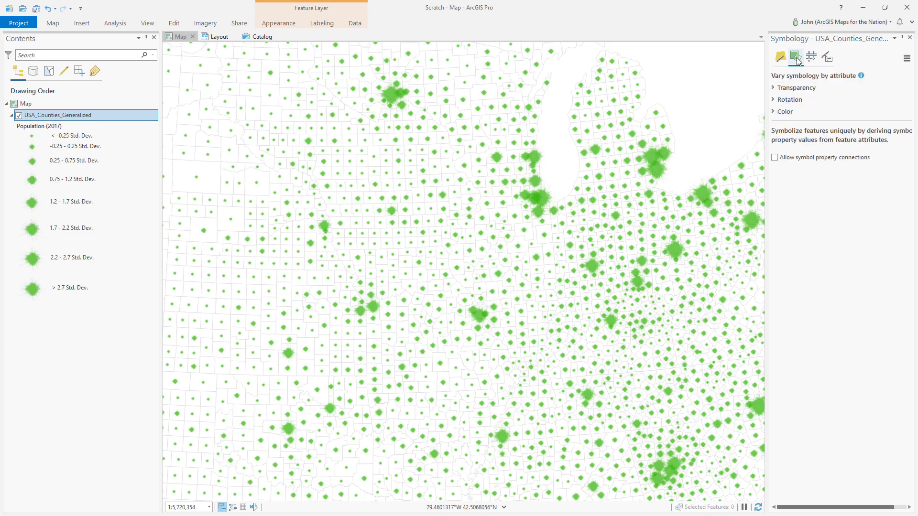
{"action": "left_click", "coordinate": [790, 100]}
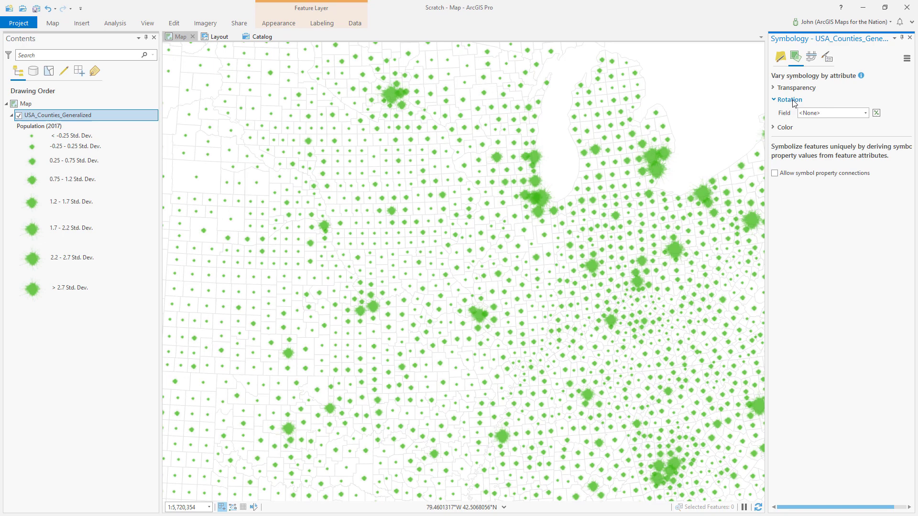
{"action": "left_click", "coordinate": [866, 113]}
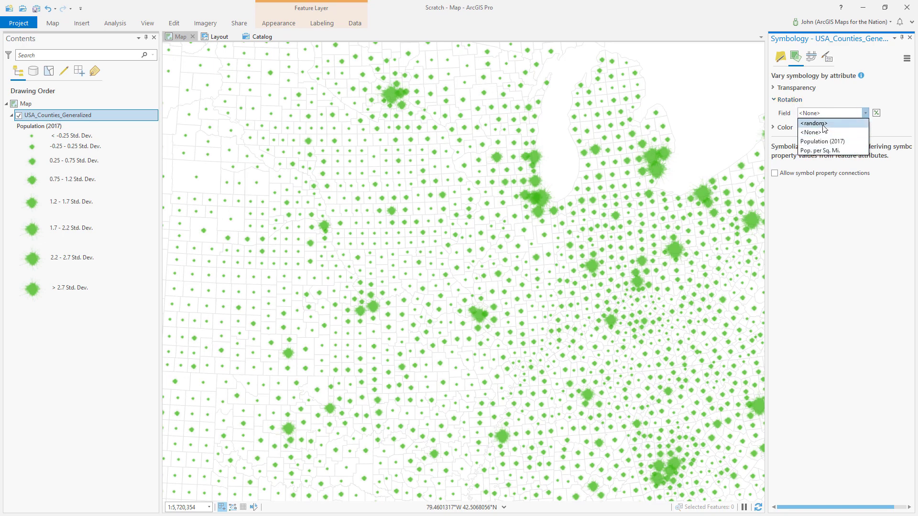
{"action": "left_click", "coordinate": [819, 124]}
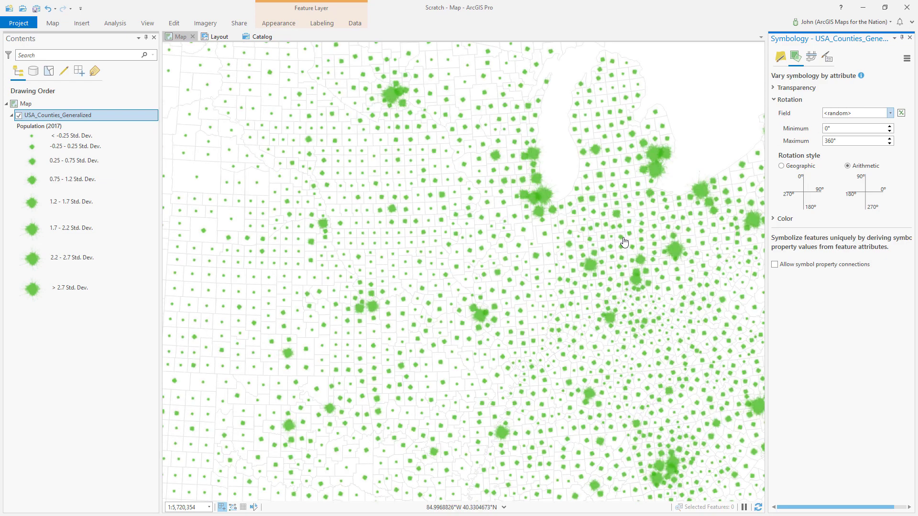
Step: Zoom out and pan the map until the whole US is in view
{"action": "scroll", "coordinate": [624, 242], "scroll_direction": "down", "scroll_amount": 2}
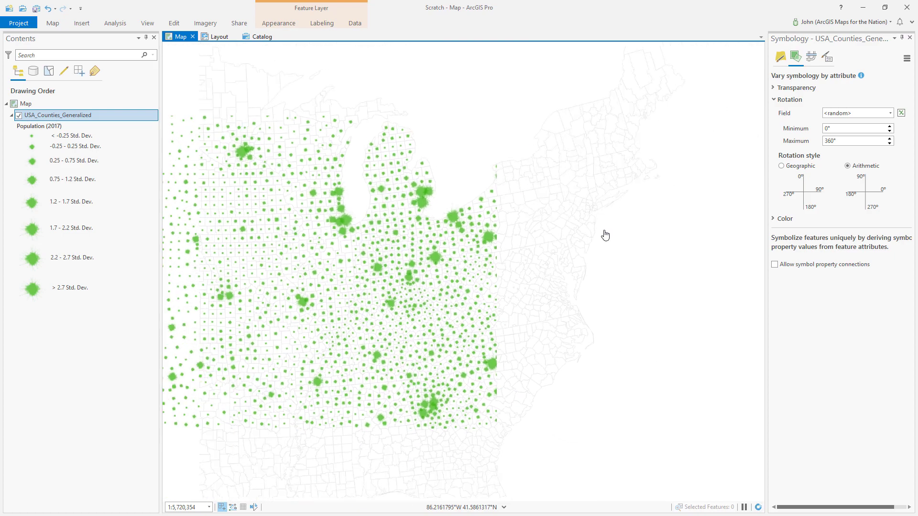
{"action": "scroll", "coordinate": [467, 263], "scroll_direction": "down", "scroll_amount": 2}
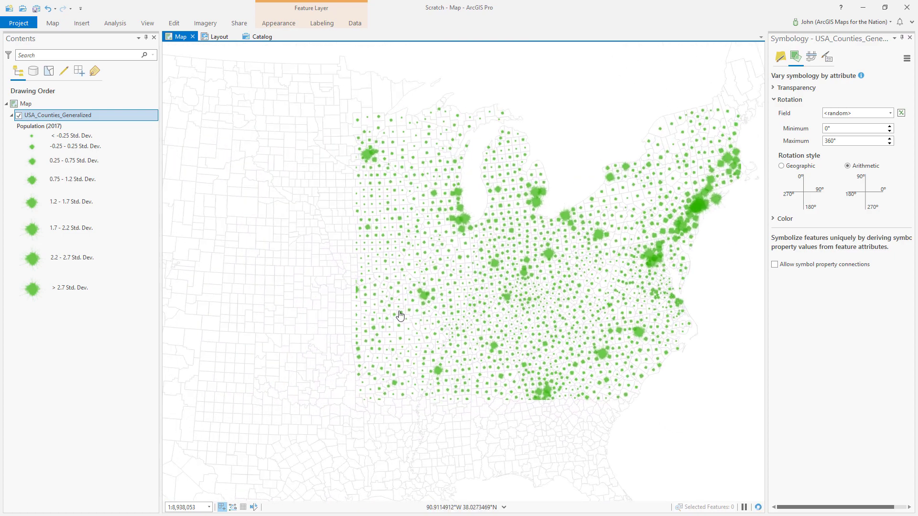
{"action": "left_click_drag", "start_coordinate": [400, 316], "coordinate": [435, 283]}
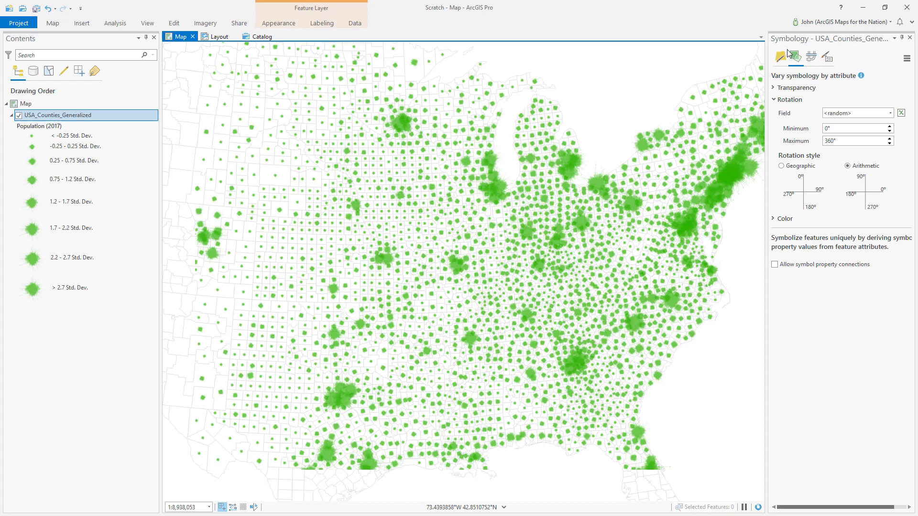
{"action": "left_click_drag", "start_coordinate": [598, 143], "coordinate": [639, 137]}
{"action": "scroll", "coordinate": [621, 248], "scroll_direction": "down", "scroll_amount": 2}
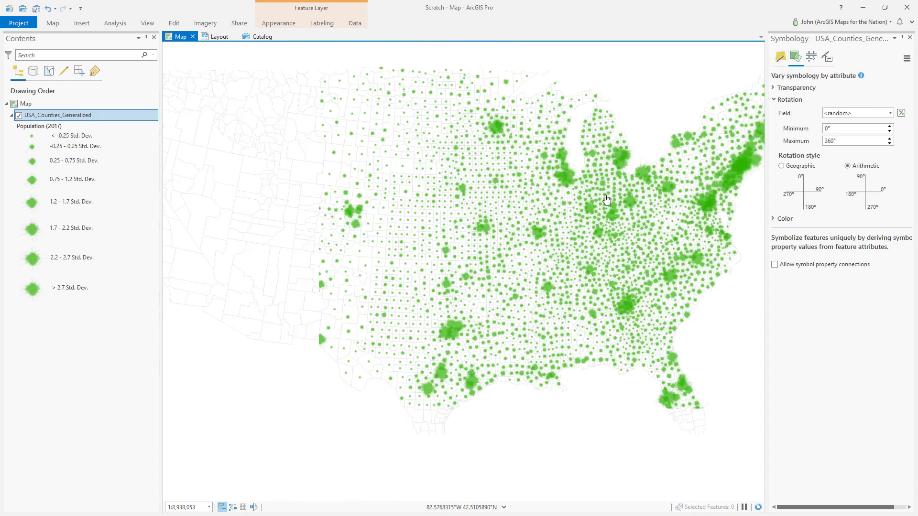
{"action": "left_click_drag", "start_coordinate": [525, 302], "coordinate": [494, 325]}
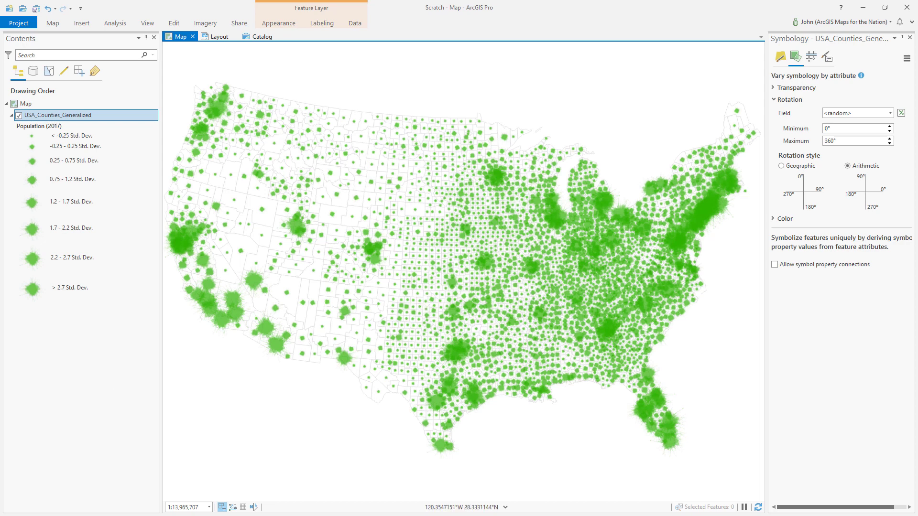
Step: Switch to the Chrome window with the empty My Map in ArcGIS Online
{"action": "key", "text": "alt+Tab"}
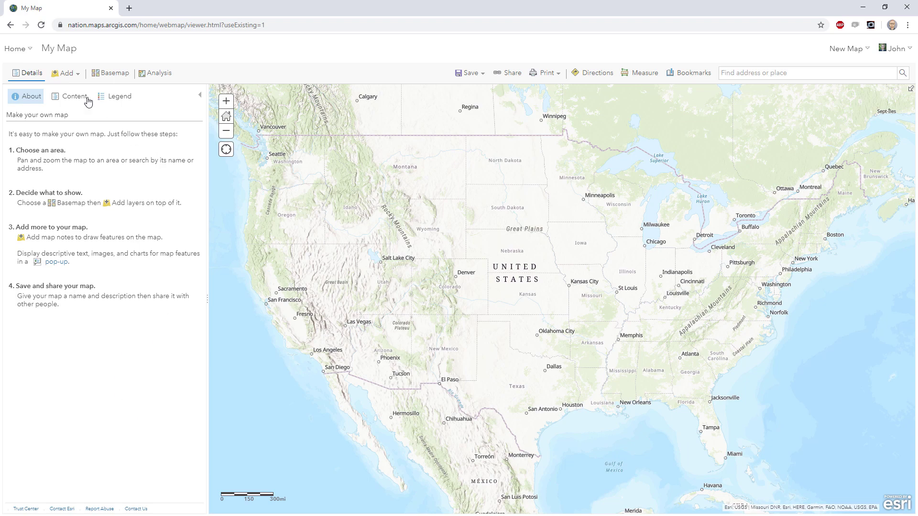
Step: Search Living Atlas for 'counties' and add USA Counties (Generalized) to My Map
{"action": "left_click", "coordinate": [78, 75]}
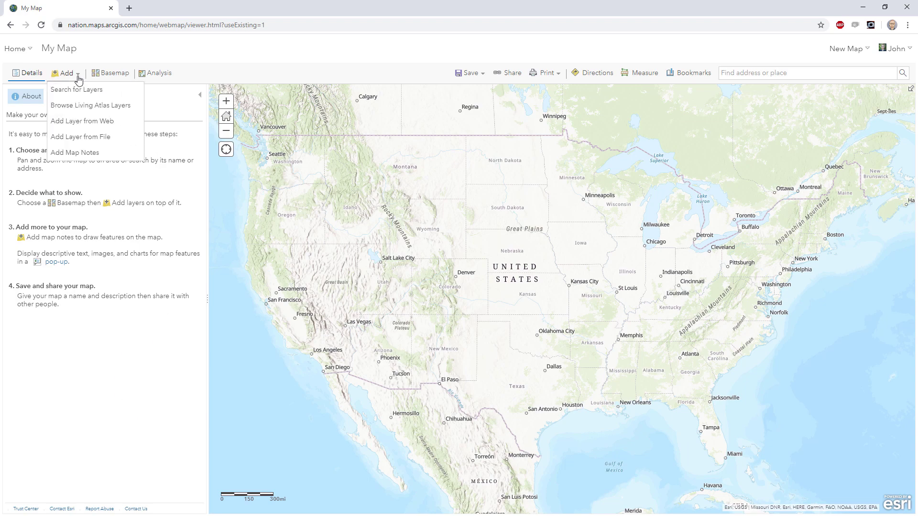
{"action": "left_click", "coordinate": [96, 107]}
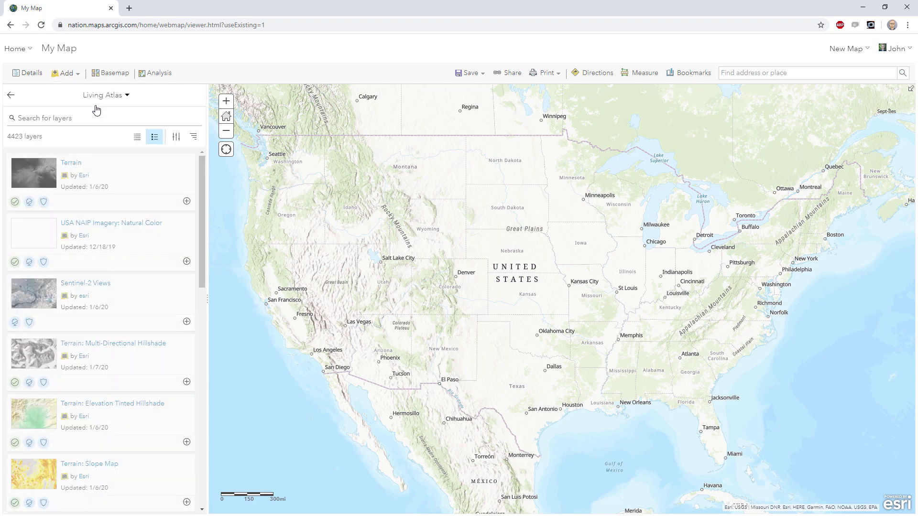
{"action": "left_click", "coordinate": [67, 120]}
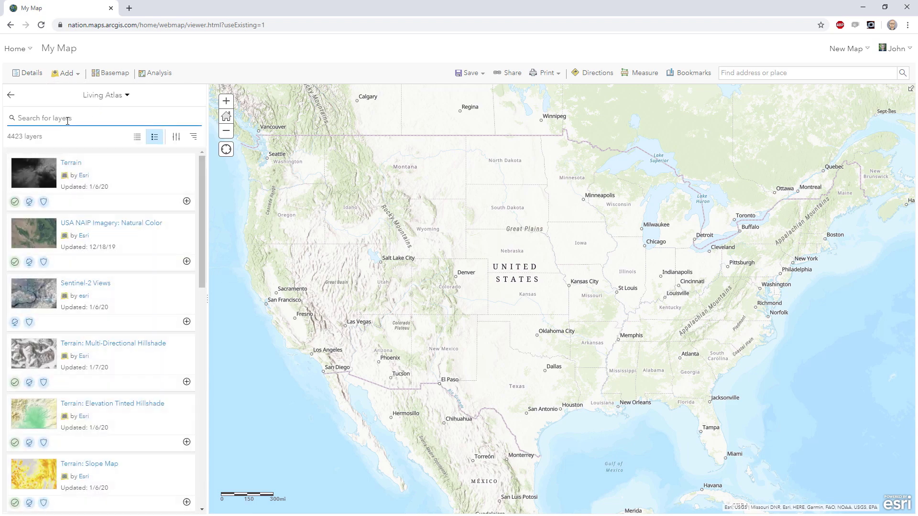
{"action": "type", "text": "counties"}
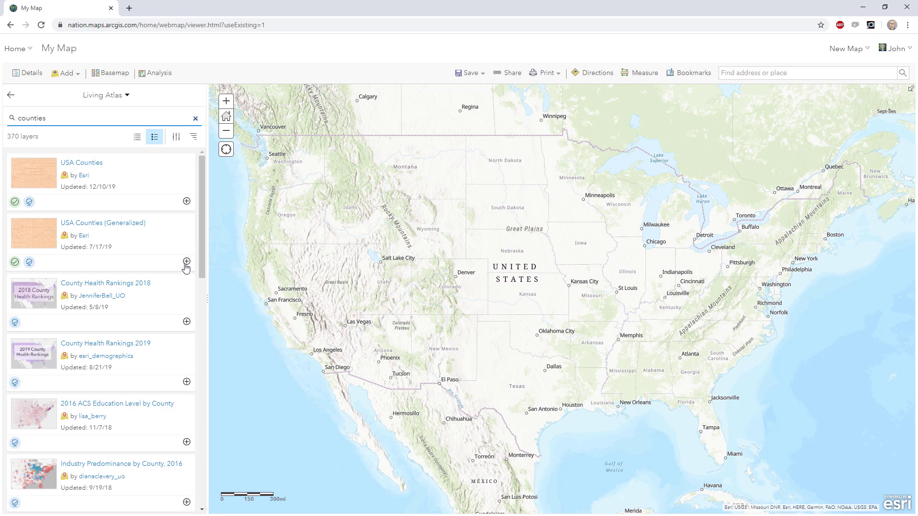
{"action": "left_click", "coordinate": [127, 224]}
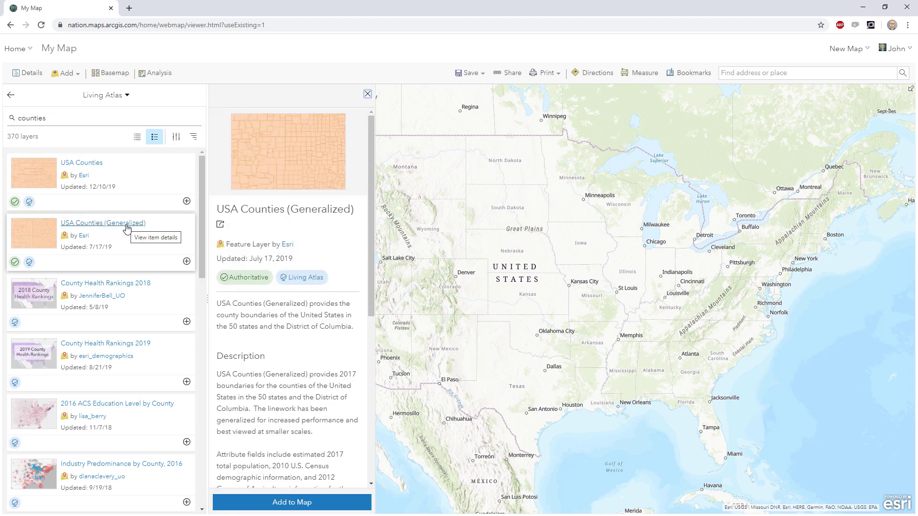
{"action": "left_click", "coordinate": [186, 262]}
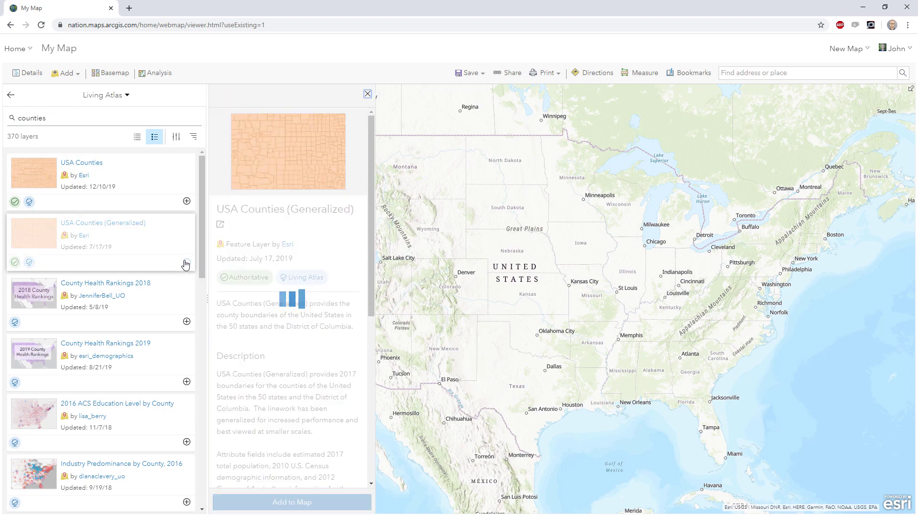
{"action": "left_click", "coordinate": [11, 95]}
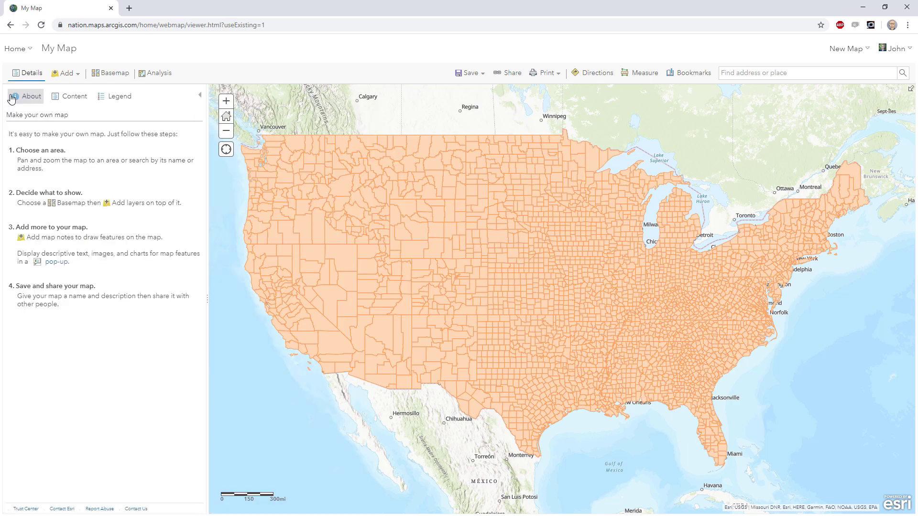
Step: Set World Topographic Map and World Hillshade basemap layers to 100% transparency
{"action": "left_click", "coordinate": [73, 100]}
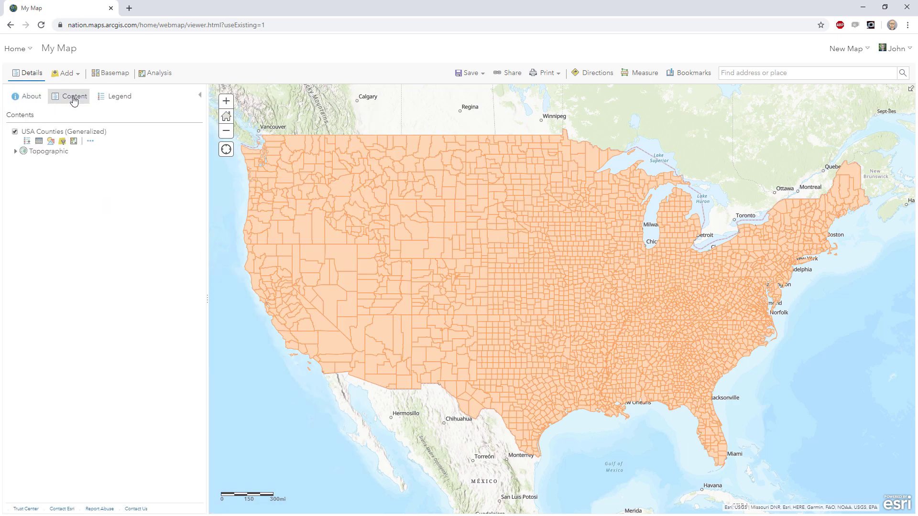
{"action": "left_click", "coordinate": [16, 152]}
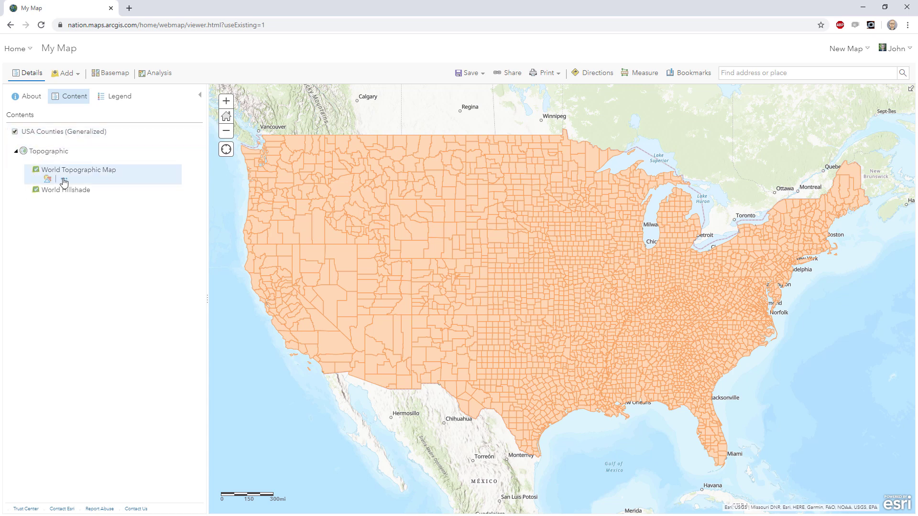
{"action": "left_click", "coordinate": [65, 181]}
{"action": "mouse_move", "coordinate": [102, 198]}
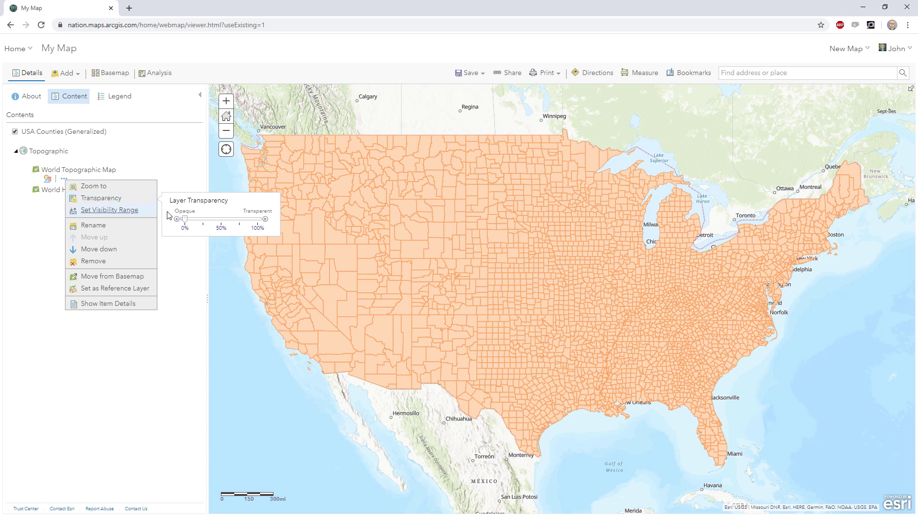
{"action": "left_click_drag", "start_coordinate": [185, 219], "coordinate": [258, 220]}
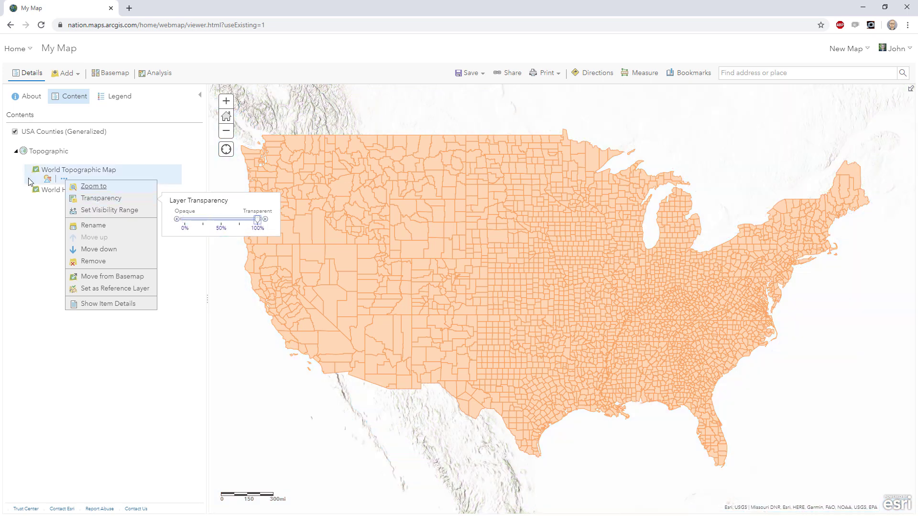
{"action": "left_click", "coordinate": [47, 198]}
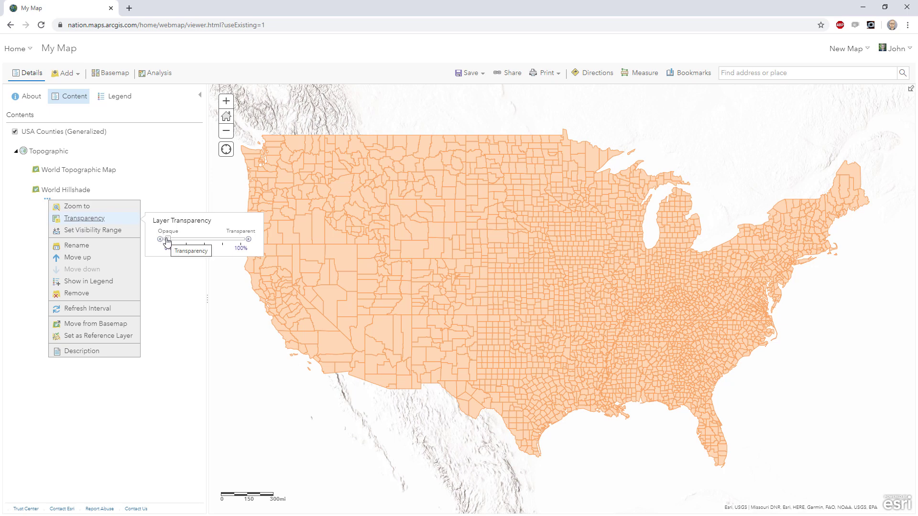
{"action": "left_click_drag", "start_coordinate": [168, 239], "coordinate": [241, 239]}
{"action": "left_click", "coordinate": [180, 287]}
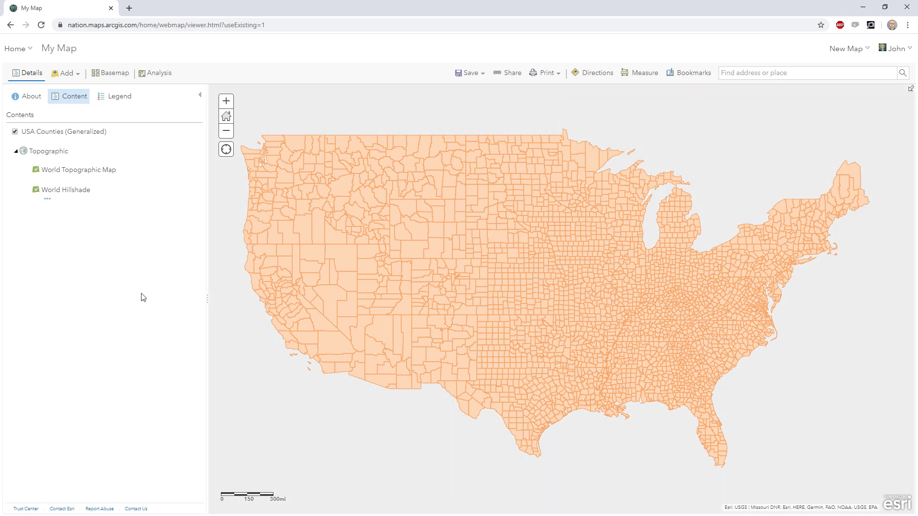
{"action": "left_click", "coordinate": [16, 152]}
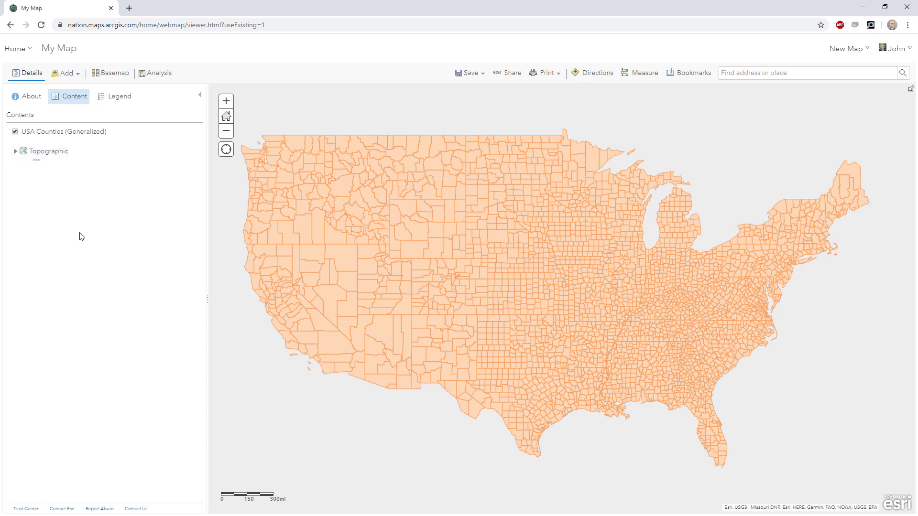
Step: Restyle USA Counties as Counts and Amounts (Size) circles based on Population (2017)
{"action": "mouse_move", "coordinate": [52, 137]}
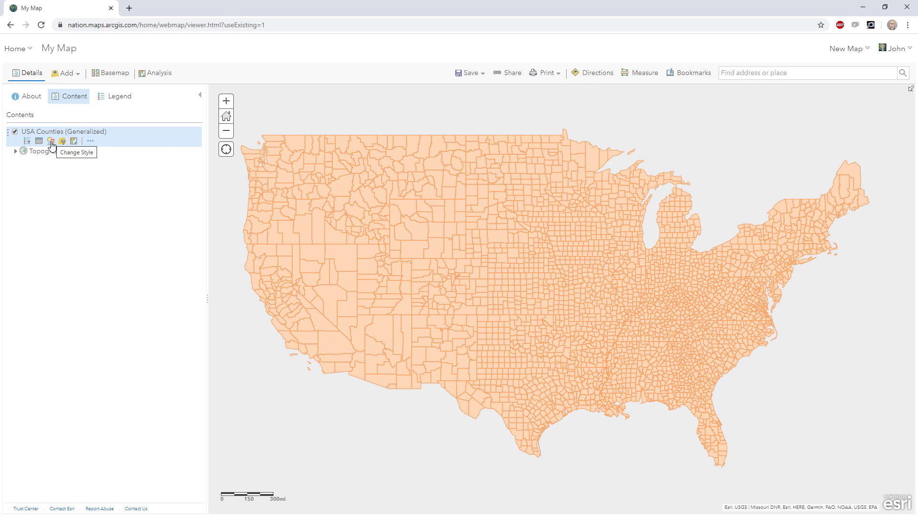
{"action": "left_click", "coordinate": [51, 141]}
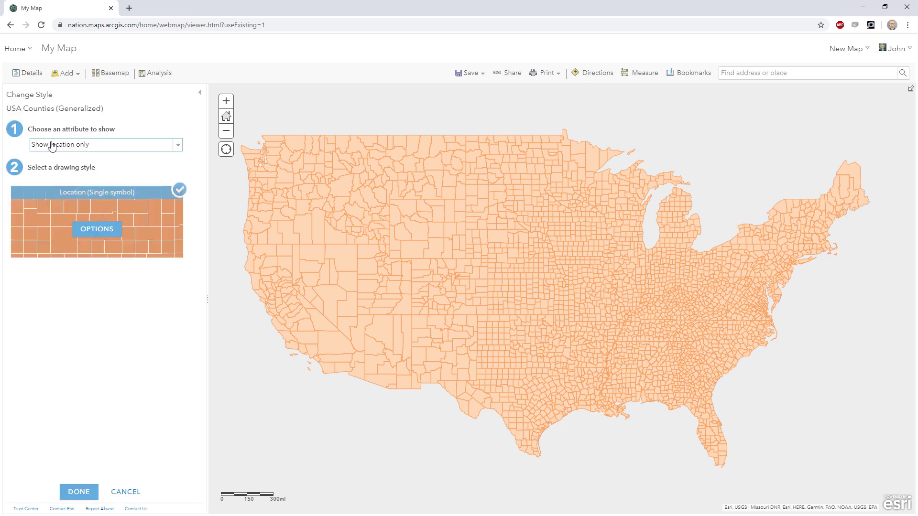
{"action": "left_click", "coordinate": [177, 149]}
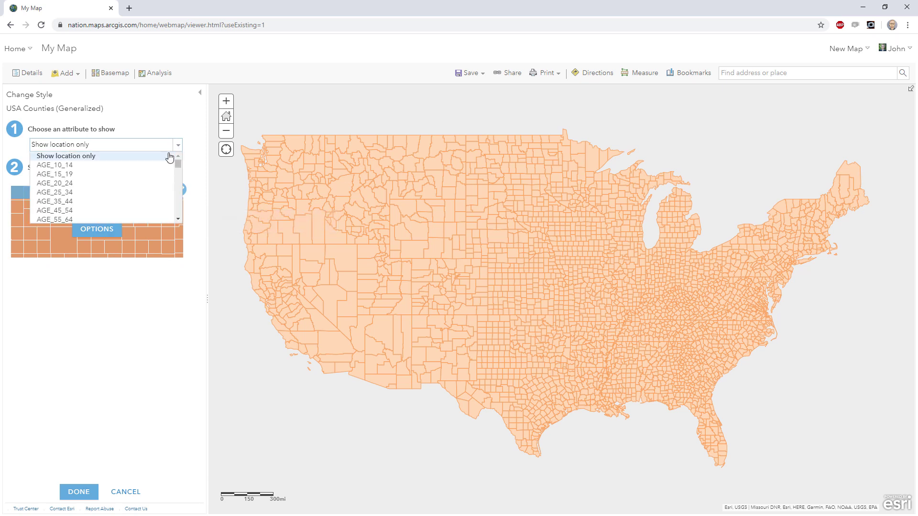
{"action": "scroll", "coordinate": [163, 170], "scroll_direction": "down", "scroll_amount": 3}
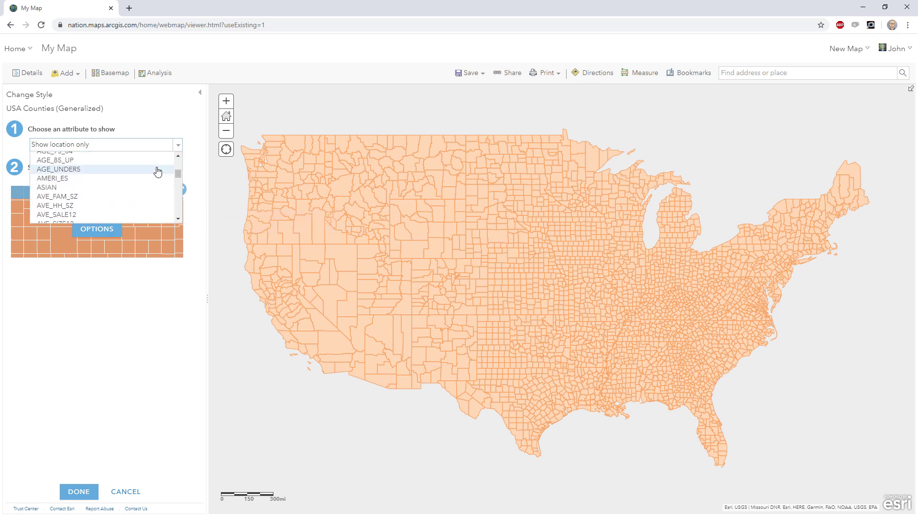
{"action": "scroll", "coordinate": [158, 172], "scroll_direction": "down", "scroll_amount": 3}
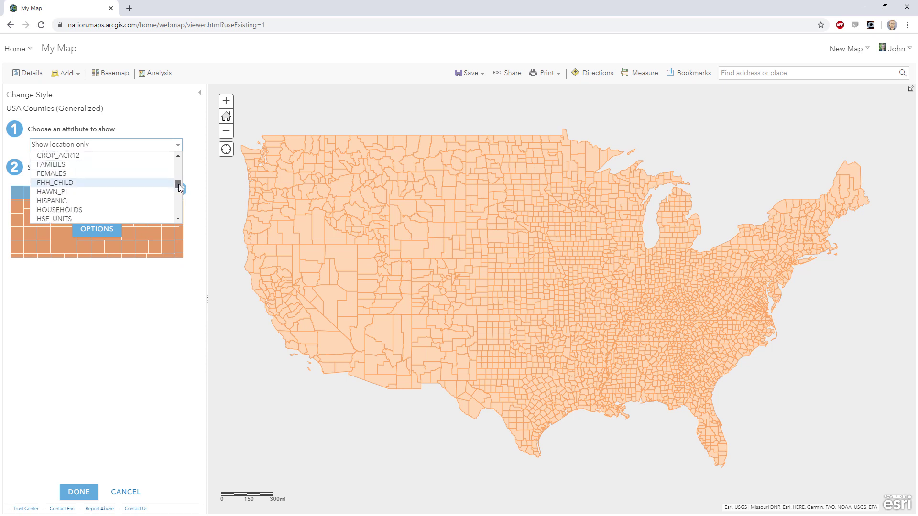
{"action": "mouse_move", "coordinate": [179, 185]}
{"action": "left_mouse_down"}
{"action": "mouse_move", "coordinate": [177, 213]}
{"action": "mouse_move", "coordinate": [177, 202]}
{"action": "left_mouse_up"}
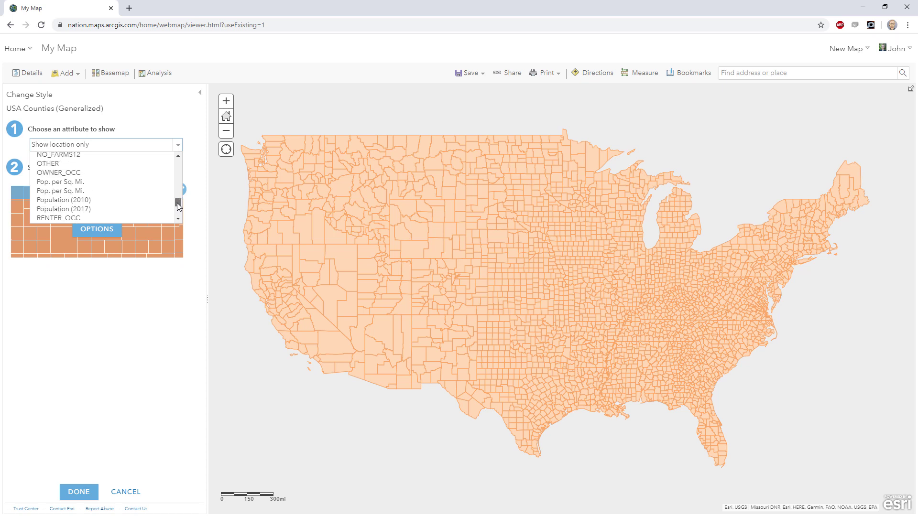
{"action": "left_click", "coordinate": [77, 209]}
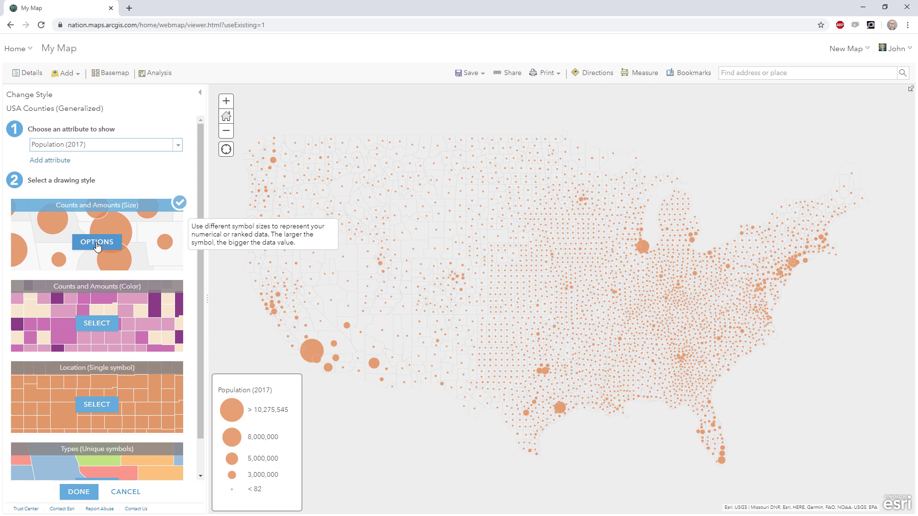
{"action": "left_click", "coordinate": [96, 242]}
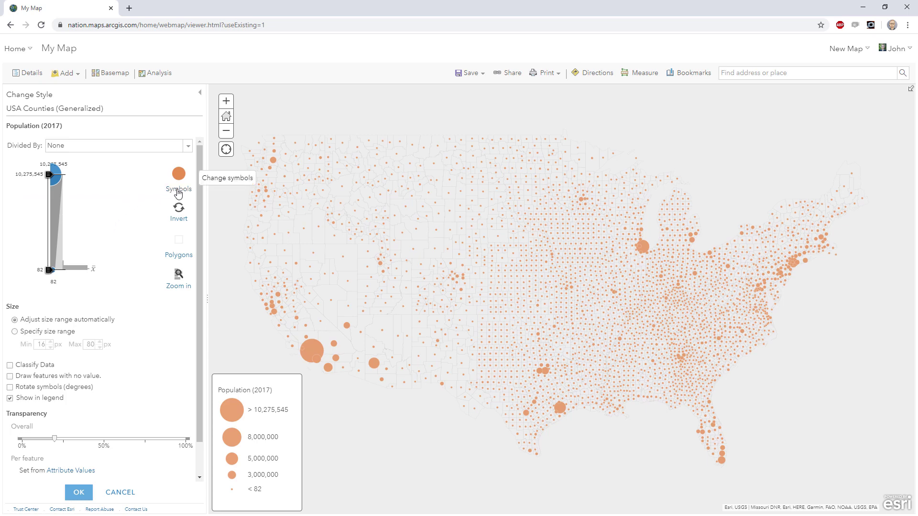
Step: Open the circle symbol's shape options and reveal the 'Use an image' URL field
{"action": "left_click", "coordinate": [178, 192]}
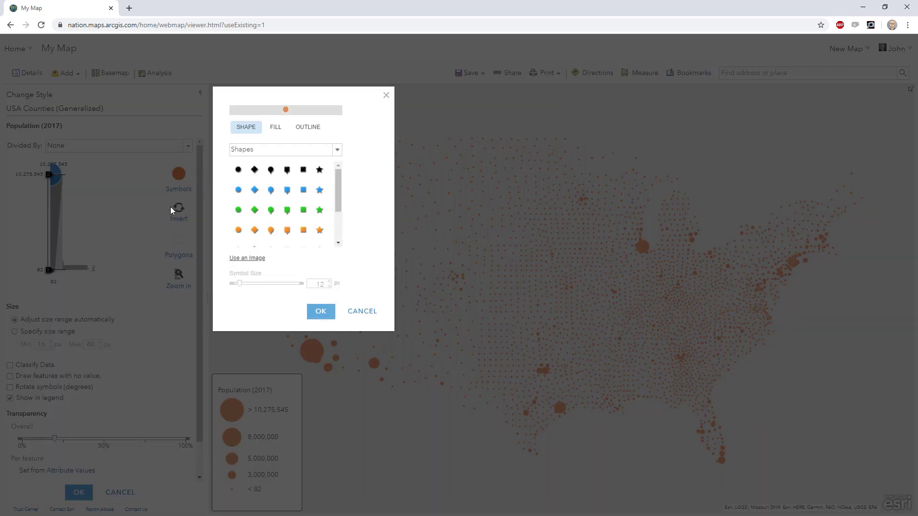
{"action": "left_click", "coordinate": [337, 150]}
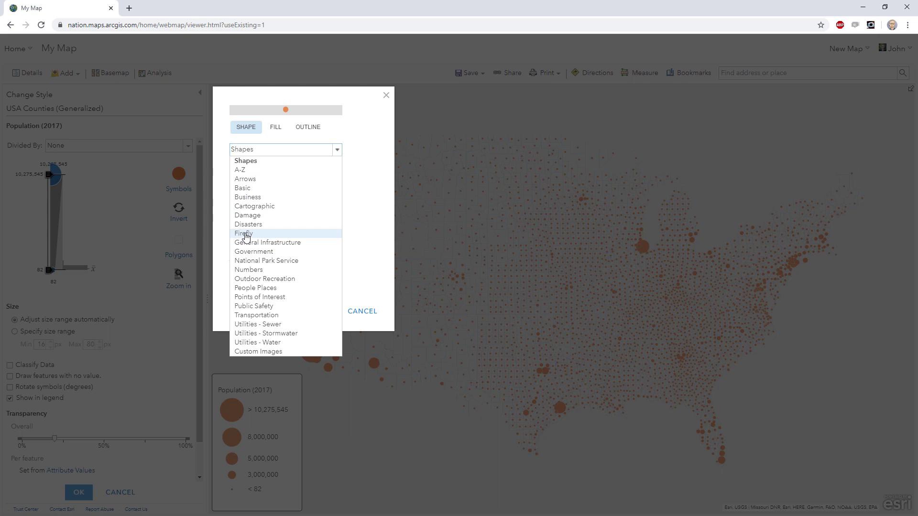
{"action": "left_click", "coordinate": [367, 182]}
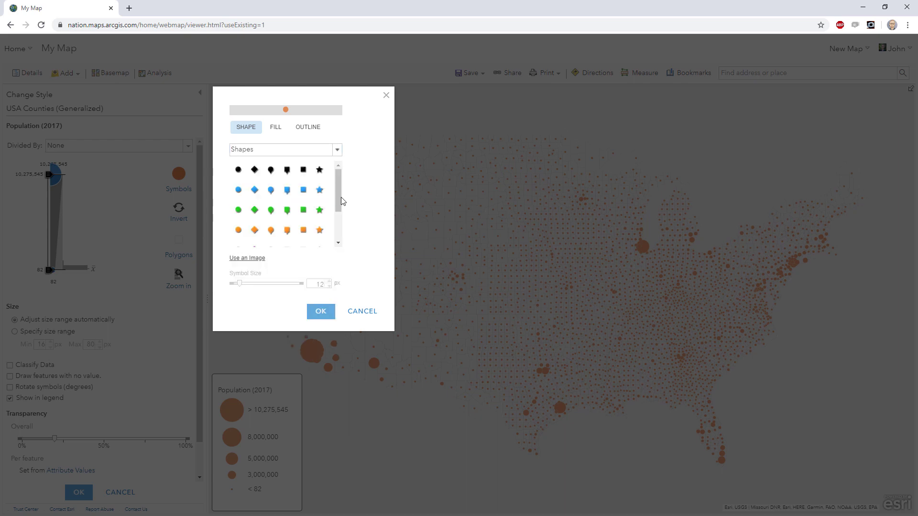
{"action": "left_click_drag", "start_coordinate": [338, 206], "coordinate": [337, 188]}
{"action": "left_click", "coordinate": [245, 261]}
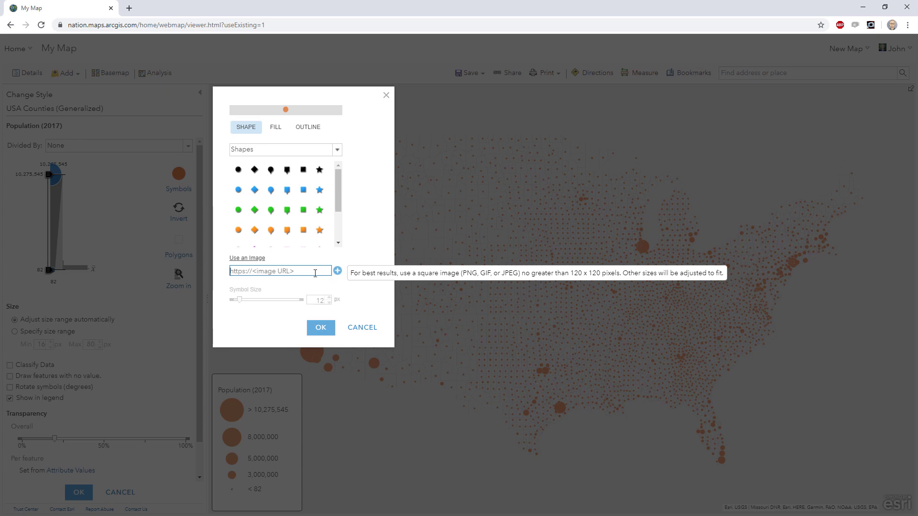
{"action": "left_click", "coordinate": [368, 238]}
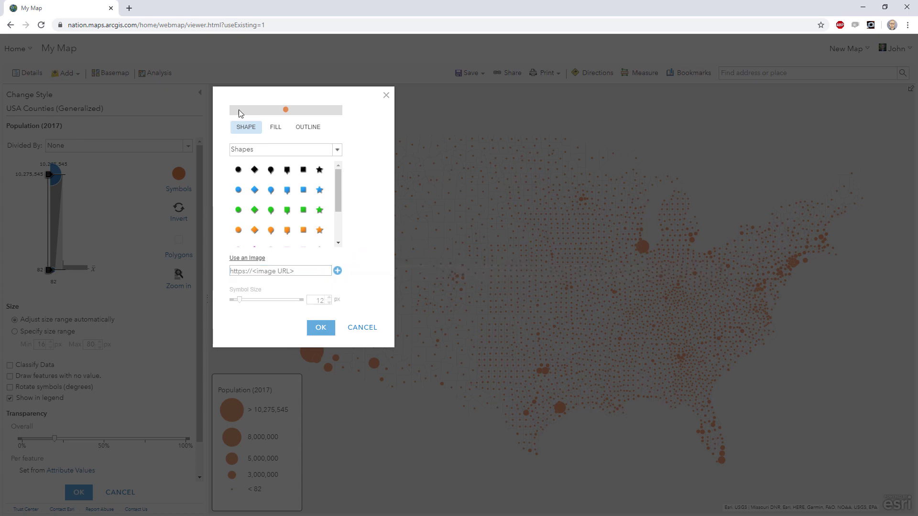
Step: Load adventuresinmapping.com in a new tab and open the Rando Image Uploads draft
{"action": "left_click", "coordinate": [129, 8]}
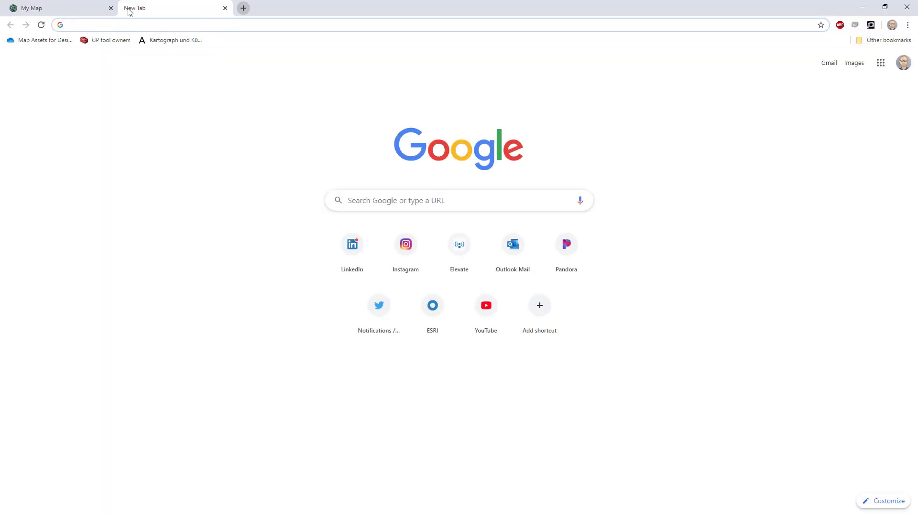
{"action": "type", "text": "adventuresinmapping.com"}
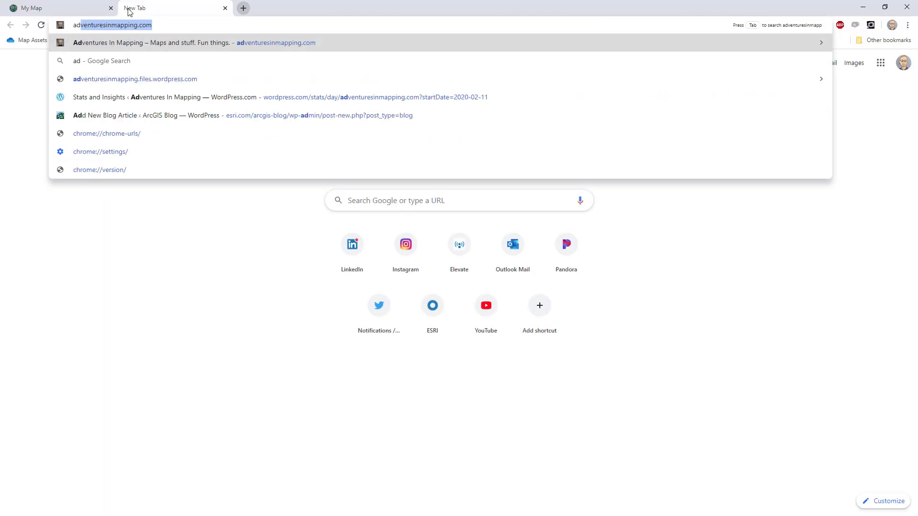
{"action": "key", "text": "Return"}
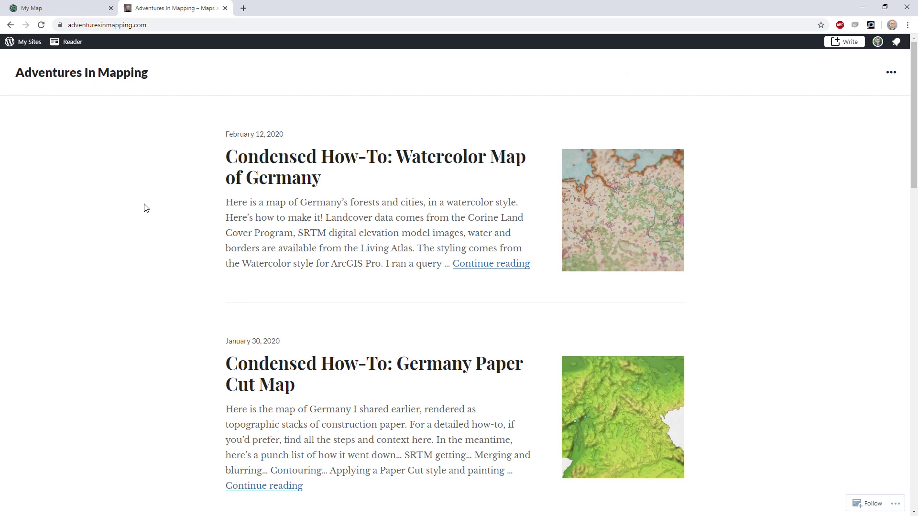
{"action": "left_click", "coordinate": [33, 43]}
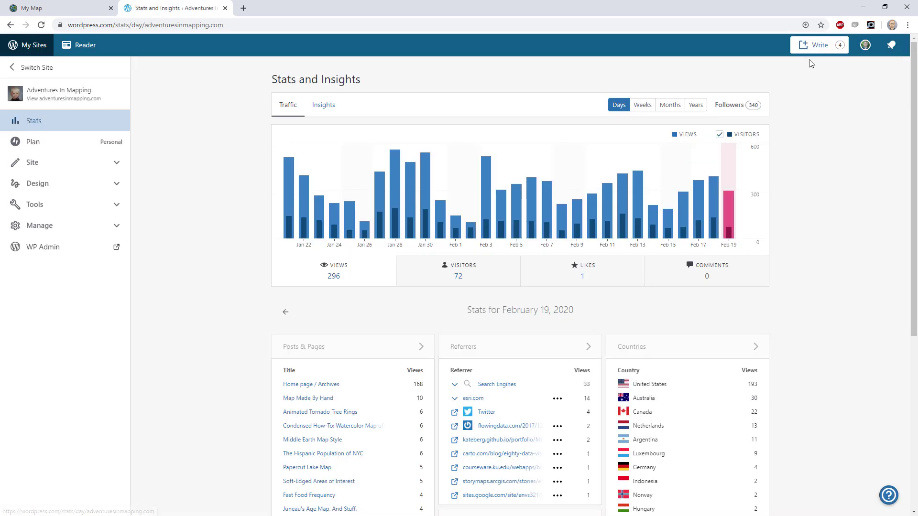
{"action": "left_click", "coordinate": [840, 46]}
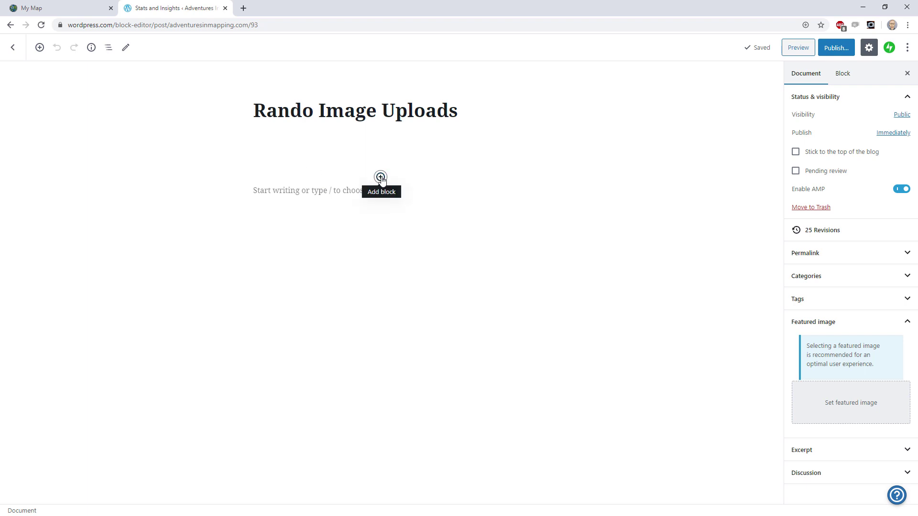
Step: Upload CustomGraduatedSymbols\PaintDropGreen.png into an Image block and copy its image address
{"action": "left_click", "coordinate": [381, 178]}
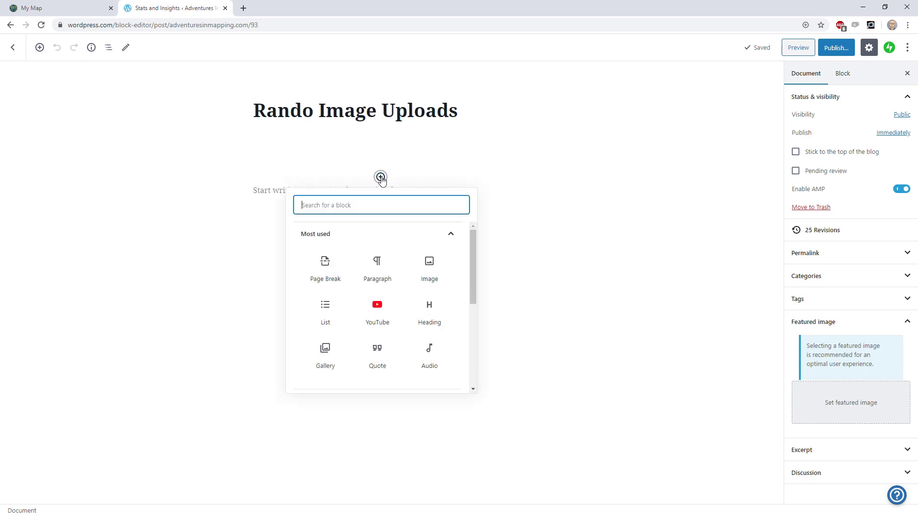
{"action": "left_click", "coordinate": [425, 272]}
{"action": "left_click", "coordinate": [273, 250]}
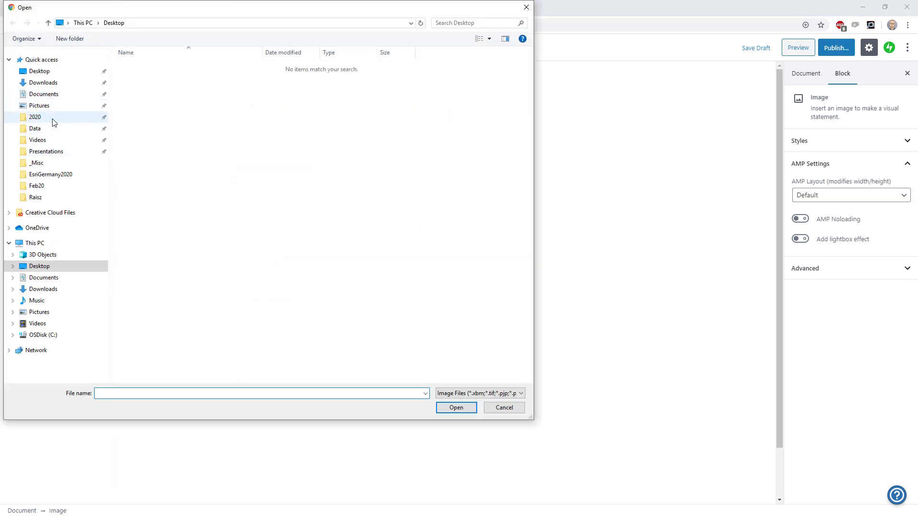
{"action": "left_click", "coordinate": [53, 120]}
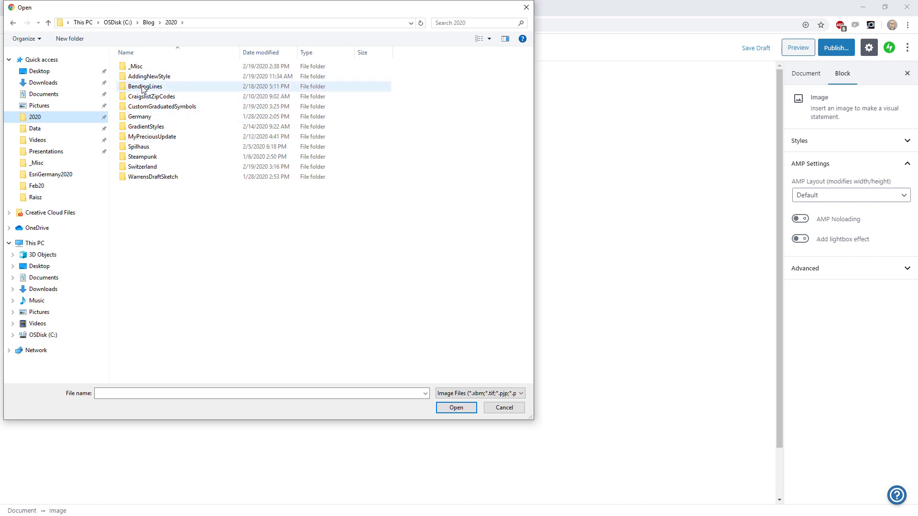
{"action": "double_click", "coordinate": [150, 107]}
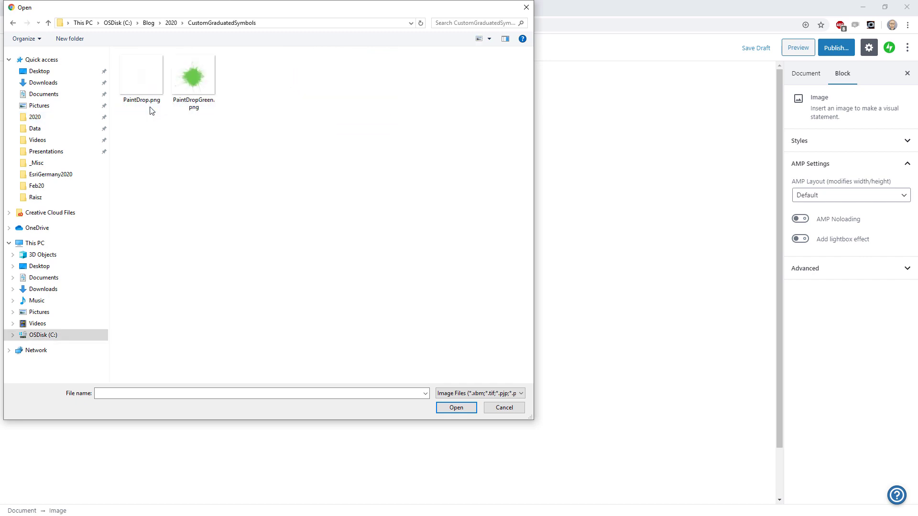
{"action": "left_click", "coordinate": [193, 95]}
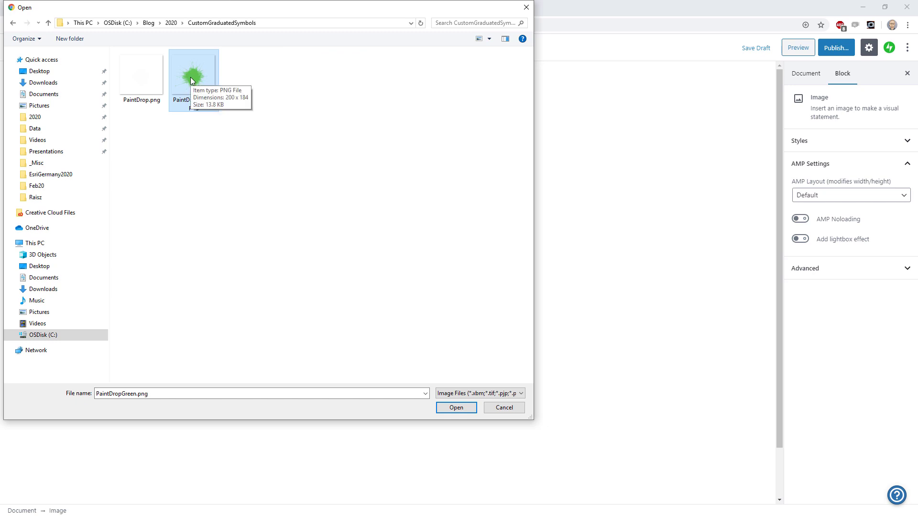
{"action": "left_click", "coordinate": [460, 411]}
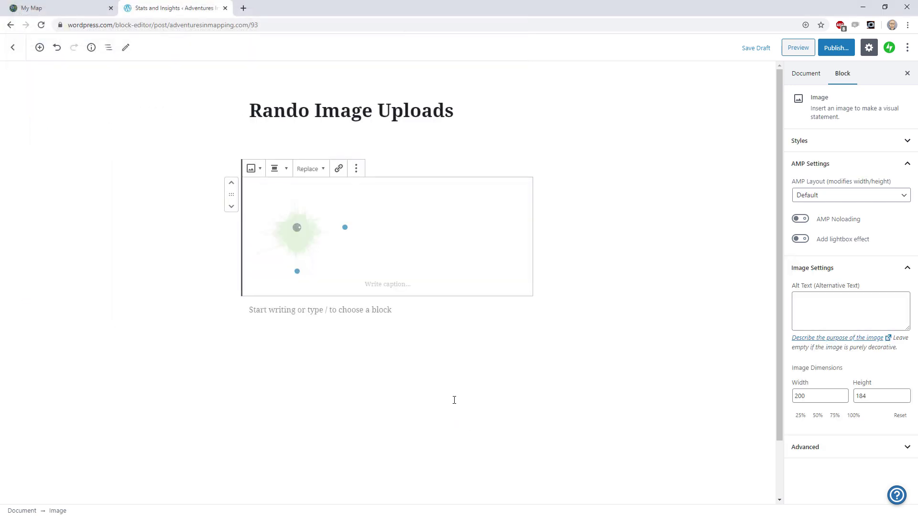
{"action": "right_click", "coordinate": [300, 234]}
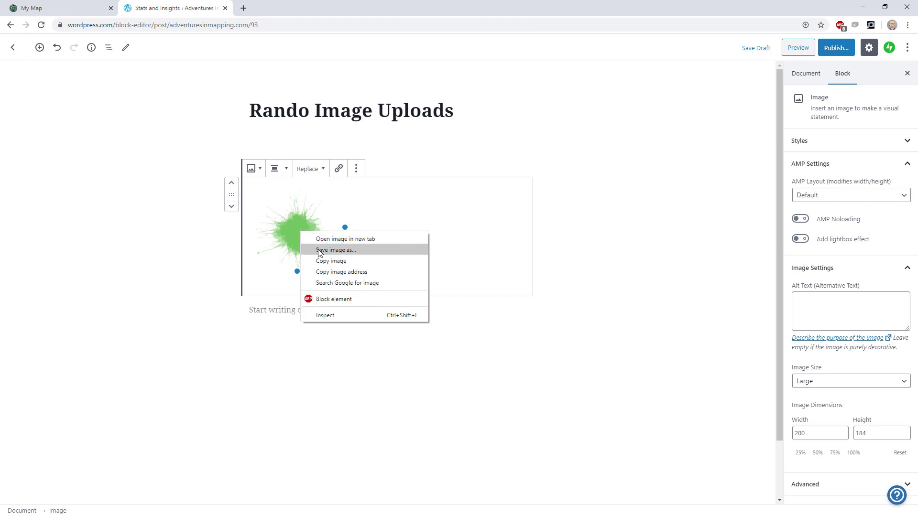
{"action": "left_click", "coordinate": [332, 272]}
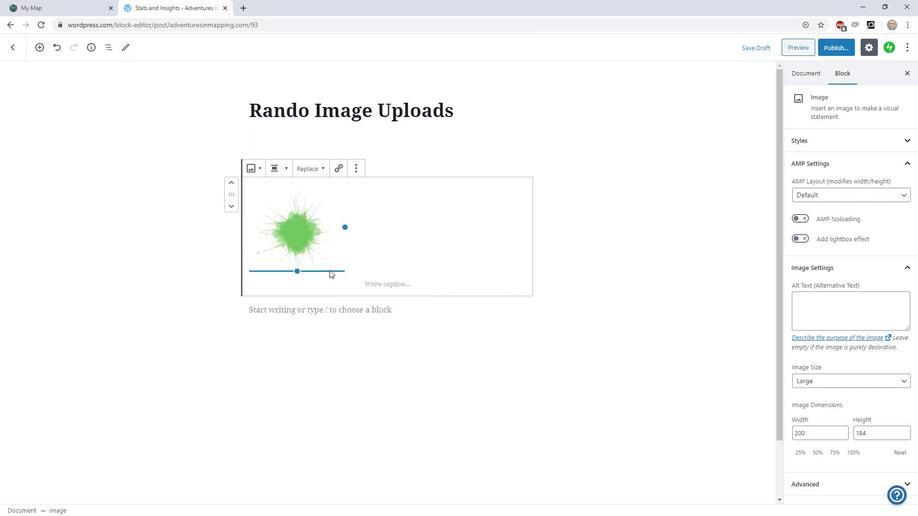
Step: Use the pasted PaintDropGreen.png address, minus its ?w=200 suffix, as the symbol image
{"action": "left_click", "coordinate": [76, 9]}
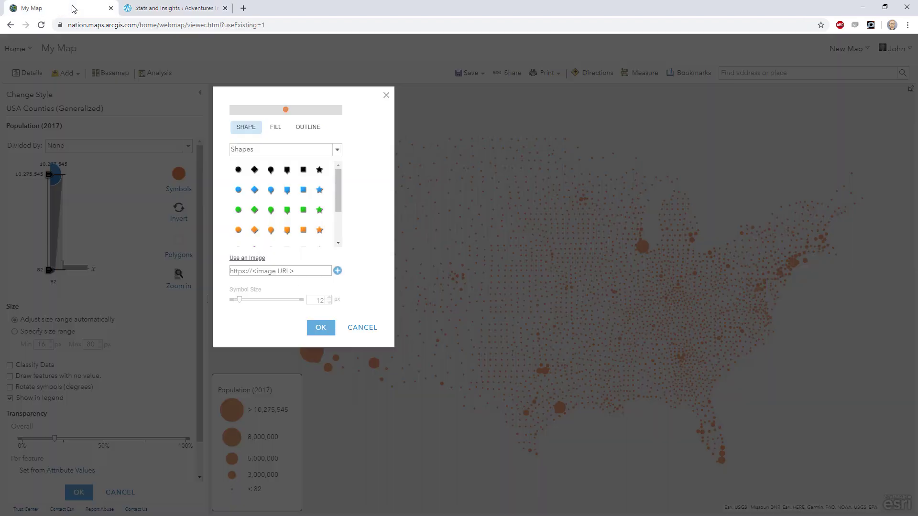
{"action": "left_click", "coordinate": [242, 271]}
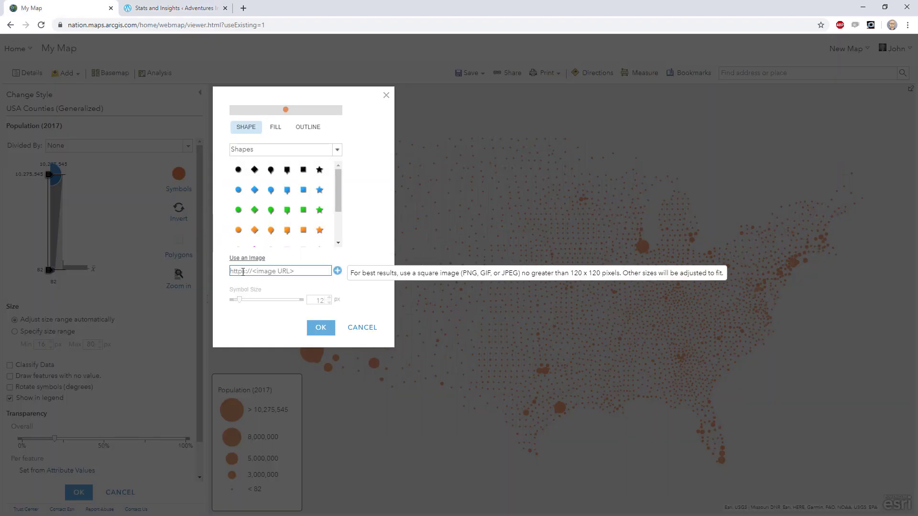
{"action": "key", "text": "ctrl+v"}
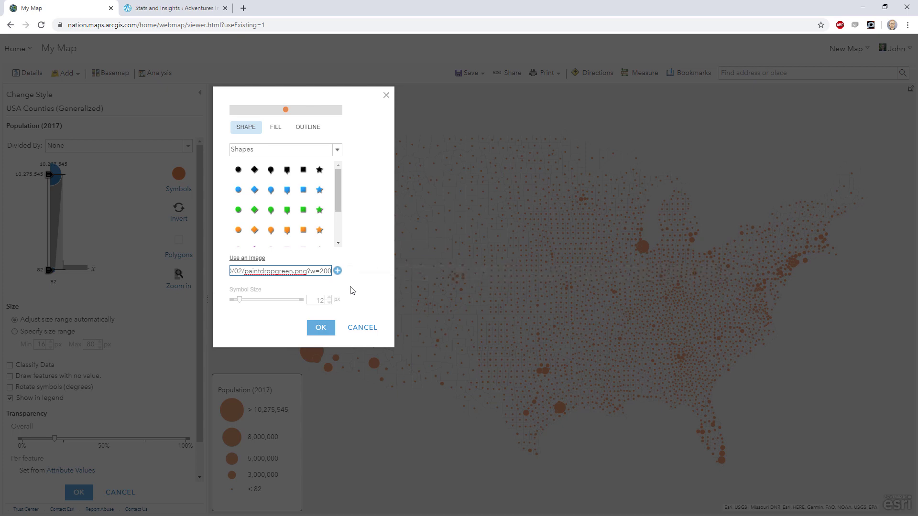
{"action": "key", "text": "Left"}
{"action": "key", "text": "Left"}
{"action": "key", "text": "Left"}
{"action": "key", "text": "Left"}
{"action": "key", "text": "Left"}
{"action": "key", "text": "Left"}
{"action": "key", "text": "Left"}
{"action": "key", "text": "Left"}
{"action": "key", "text": "Left"}
{"action": "key", "text": "Left"}
{"action": "key", "text": "Left"}
{"action": "key", "text": "Left"}
{"action": "key", "text": "Left"}
{"action": "key", "text": "Left"}
{"action": "key", "text": "Left"}
{"action": "key", "text": "Left"}
{"action": "key", "text": "Left"}
{"action": "key", "text": "Left"}
{"action": "key", "text": "Left"}
{"action": "key", "text": "Left"}
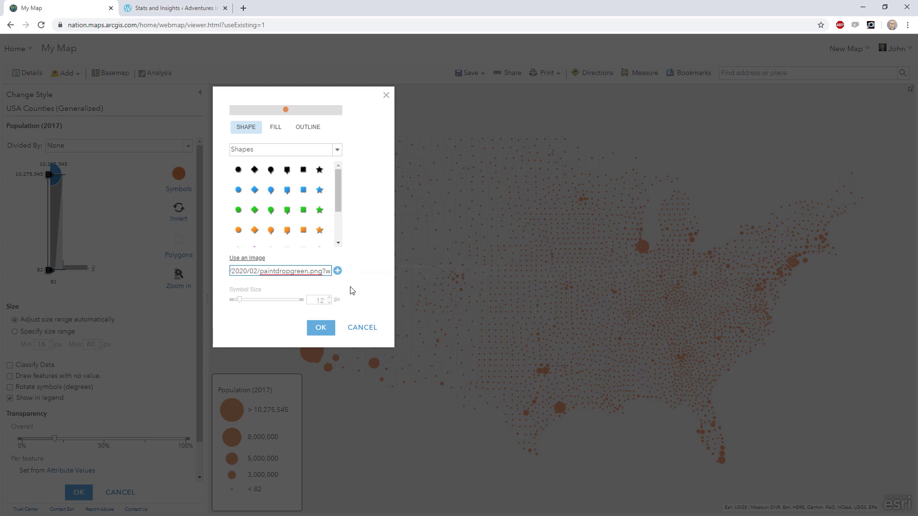
{"action": "key", "text": "Delete"}
{"action": "left_click", "coordinate": [337, 271]}
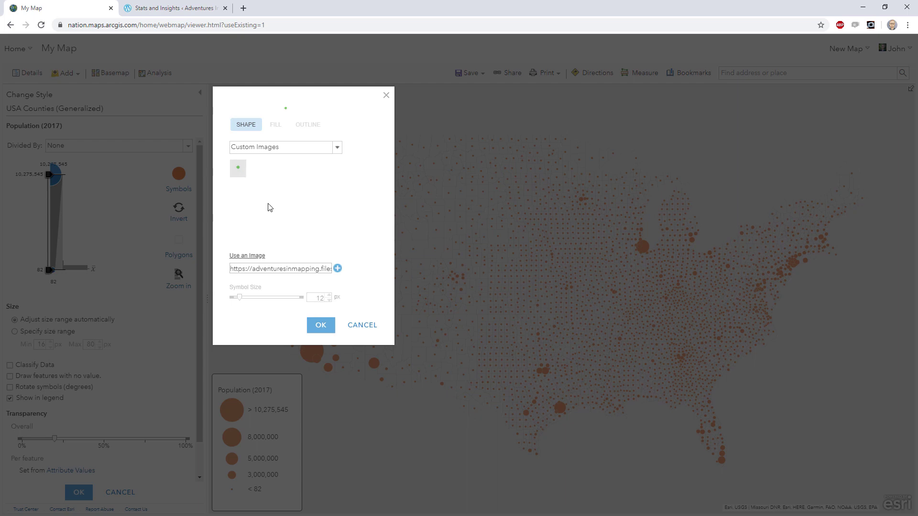
{"action": "left_click", "coordinate": [321, 327]}
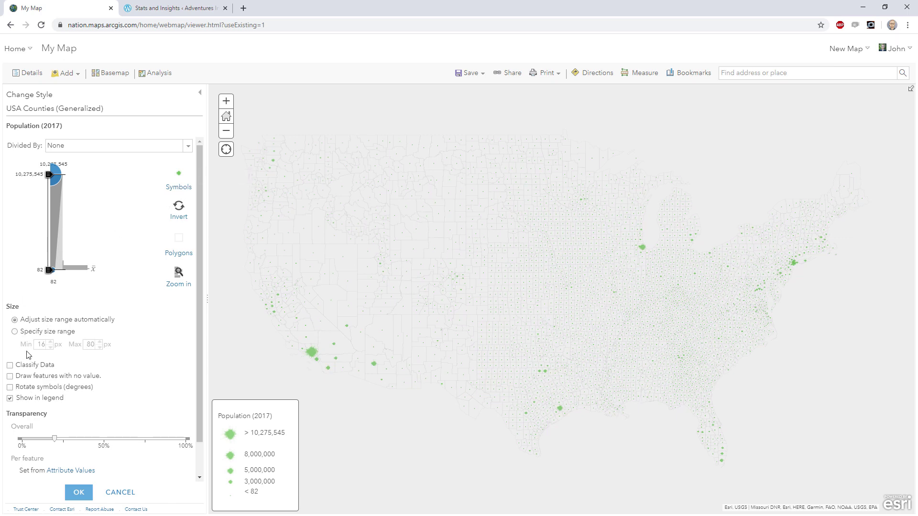
Step: Specify a size range of 10 px minimum to 100 px maximum
{"action": "left_click", "coordinate": [15, 332]}
{"action": "left_click_drag", "start_coordinate": [90, 345], "coordinate": [76, 342]}
{"action": "type", "text": "8"}
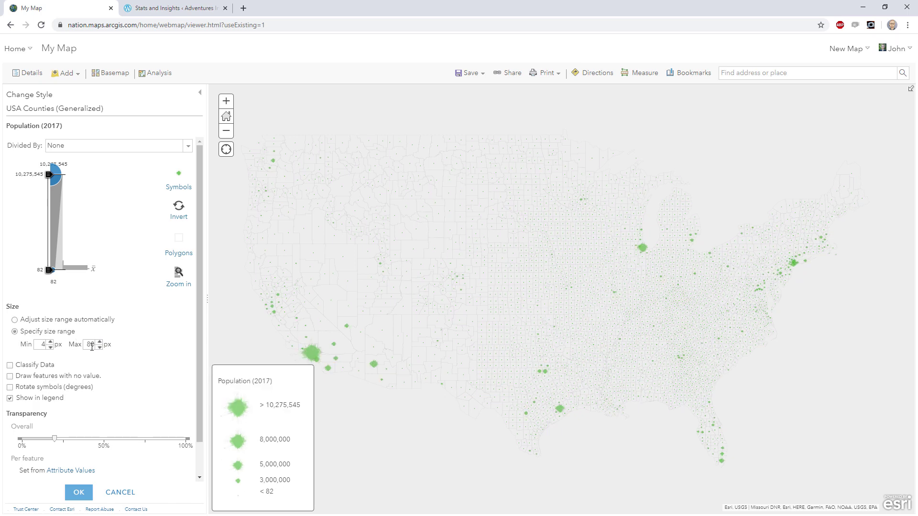
{"action": "left_click_drag", "start_coordinate": [91, 345], "coordinate": [43, 350]}
{"action": "type", "text": "100"}
{"action": "double_click", "coordinate": [39, 347]}
{"action": "type", "text": "10"}
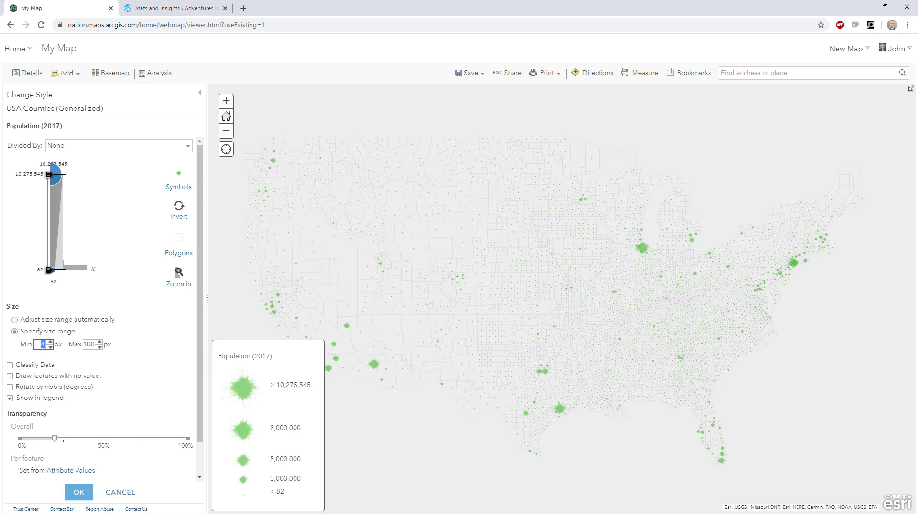
{"action": "key", "text": "Tab"}
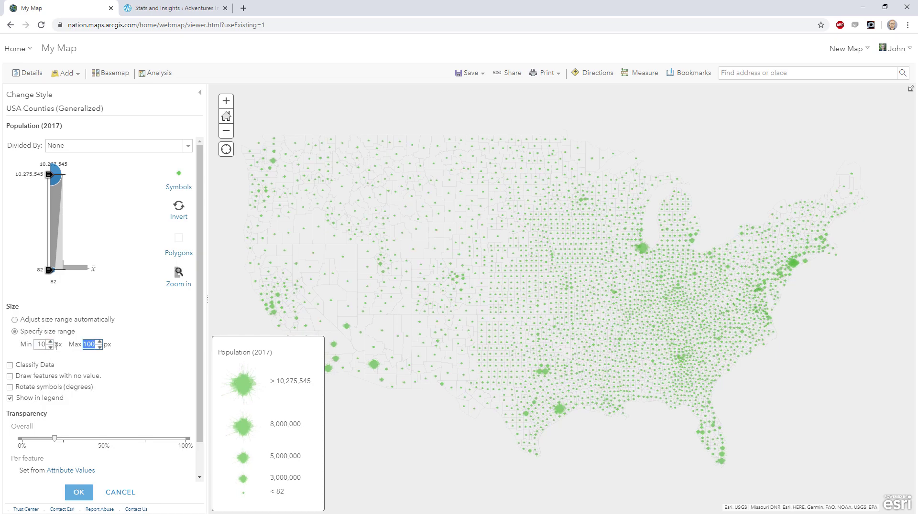
Step: Zoom into the Great Lakes counties to inspect the green splatter symbols, then back out one level
{"action": "scroll", "coordinate": [698, 259], "scroll_direction": "up", "scroll_amount": 2}
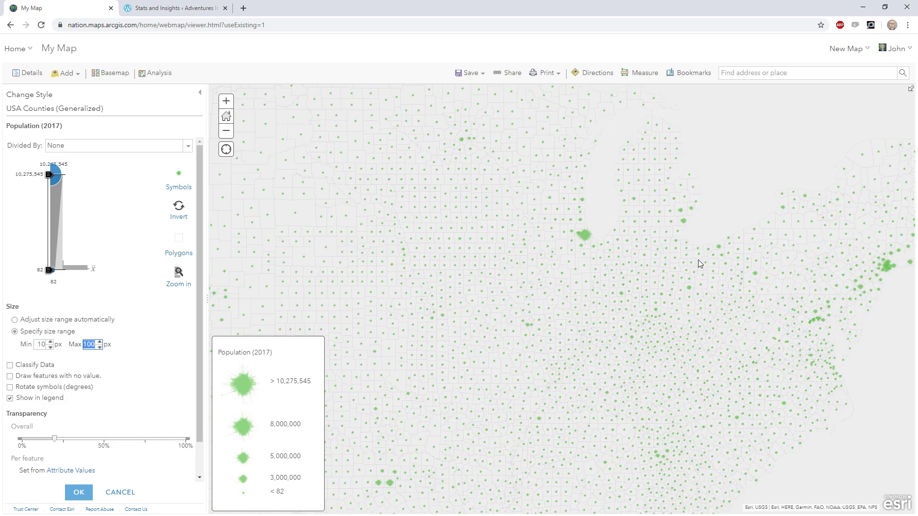
{"action": "scroll", "coordinate": [878, 275], "scroll_direction": "up", "scroll_amount": 2}
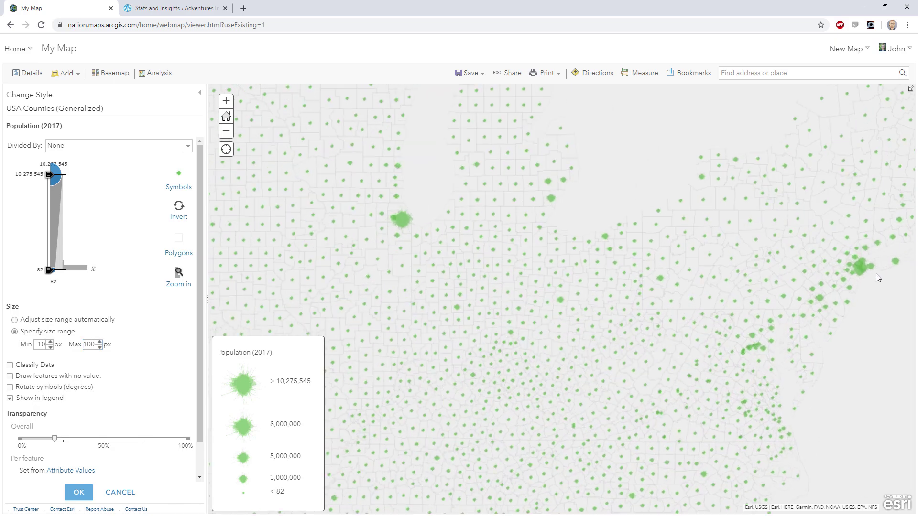
{"action": "scroll", "coordinate": [574, 279], "scroll_direction": "up", "scroll_amount": 2}
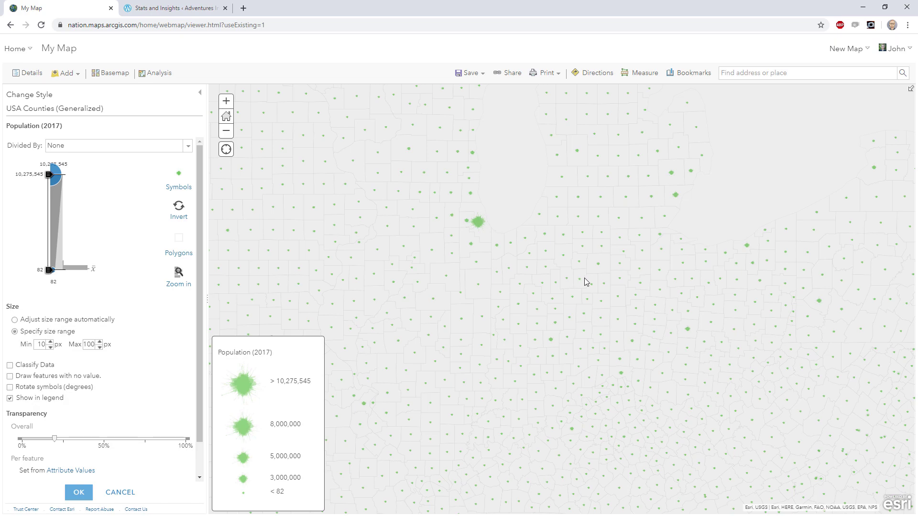
{"action": "scroll", "coordinate": [584, 277], "scroll_direction": "down", "scroll_amount": 2}
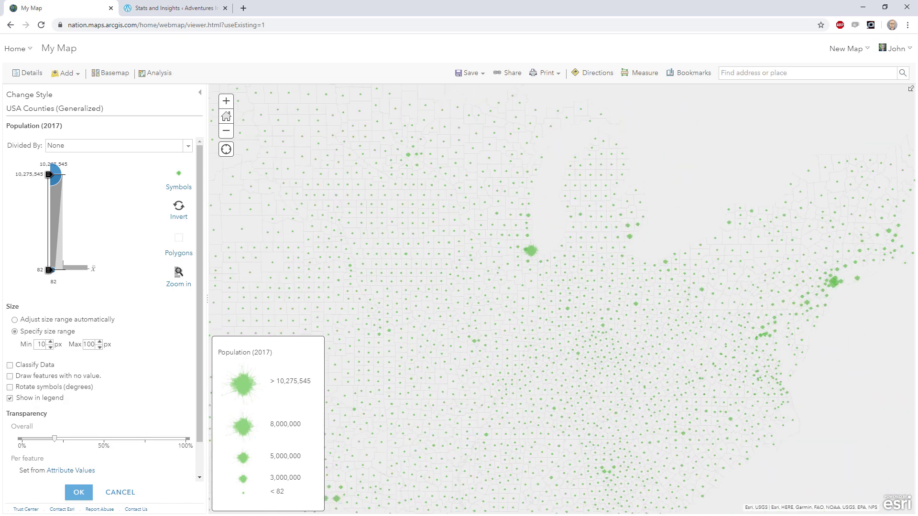